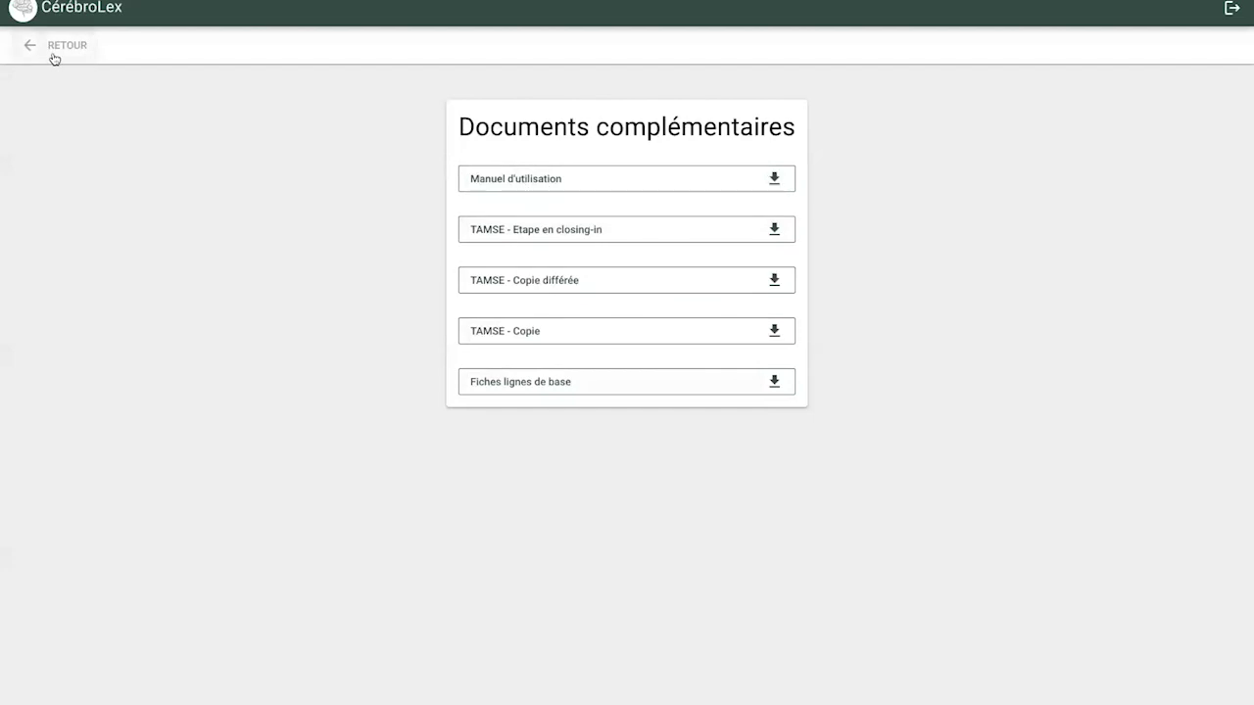
- Go back from the supplementary documents to the CérébroLex home menu
{"action": "left_click", "coordinate": [56, 59]}
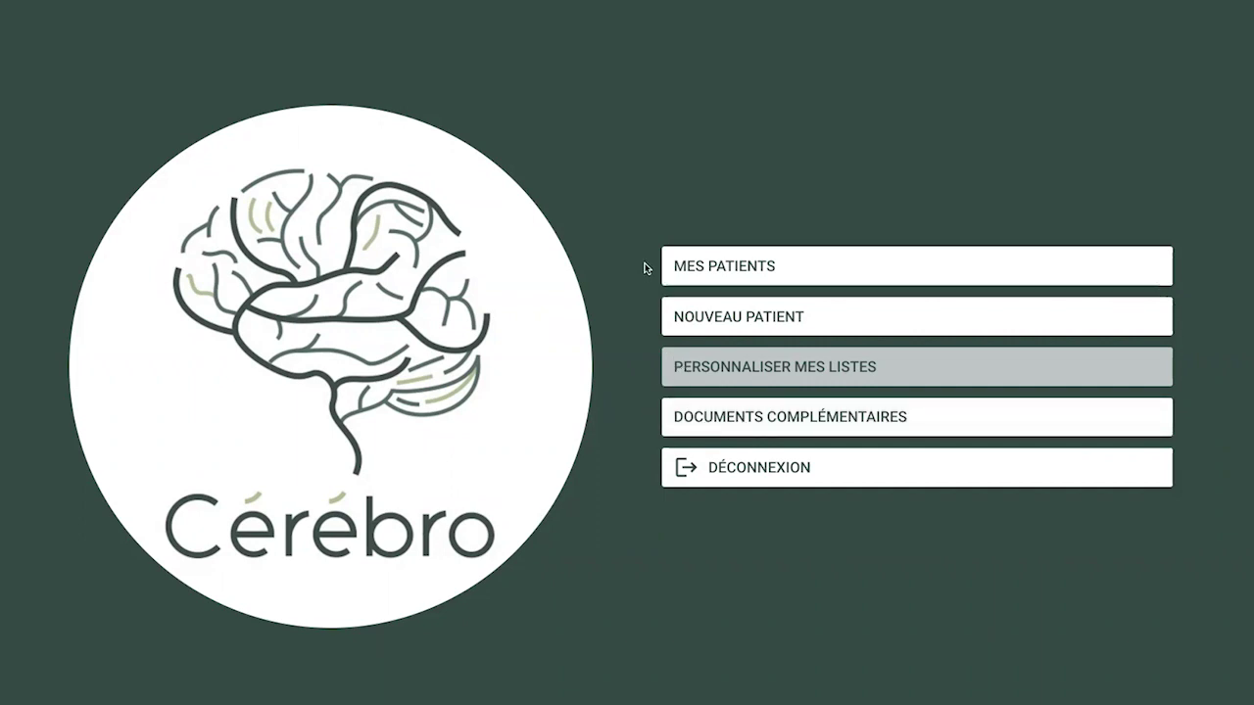
- Create a new patient, entering the surname and first name so a trigram is generated
{"action": "left_click", "coordinate": [690, 330]}
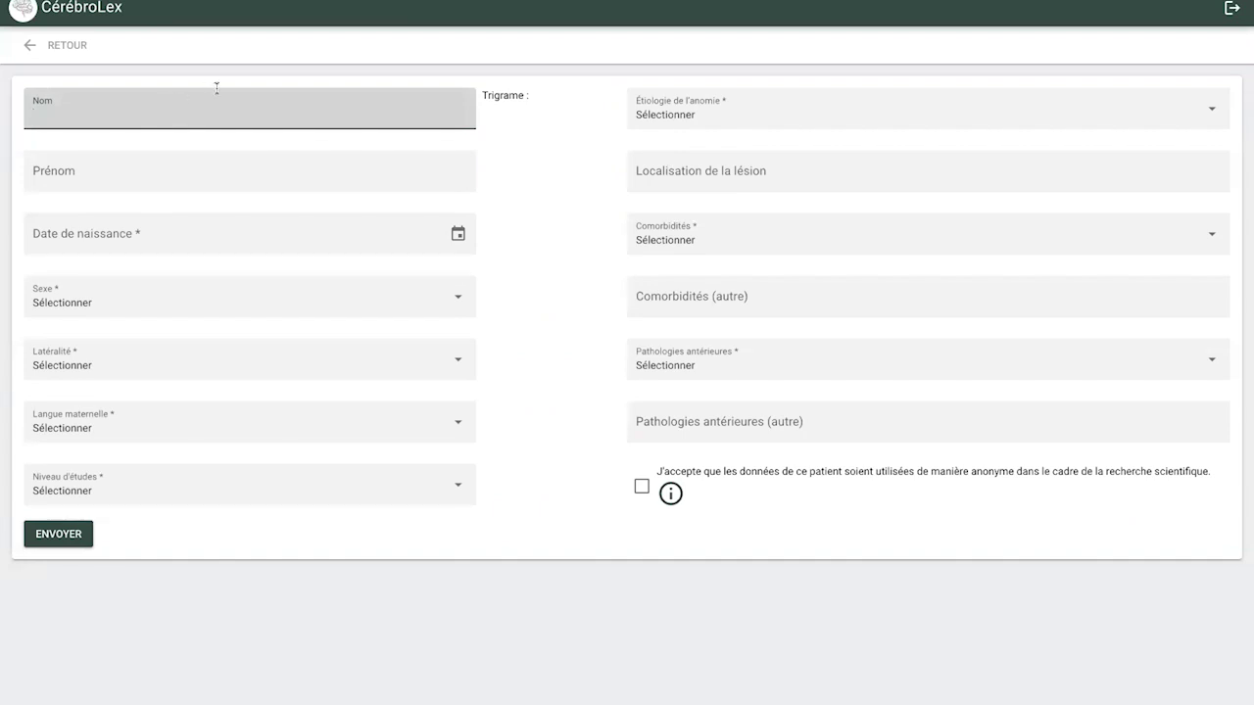
{"action": "type", "text": "ben"}
{"action": "key", "text": "Tab"}
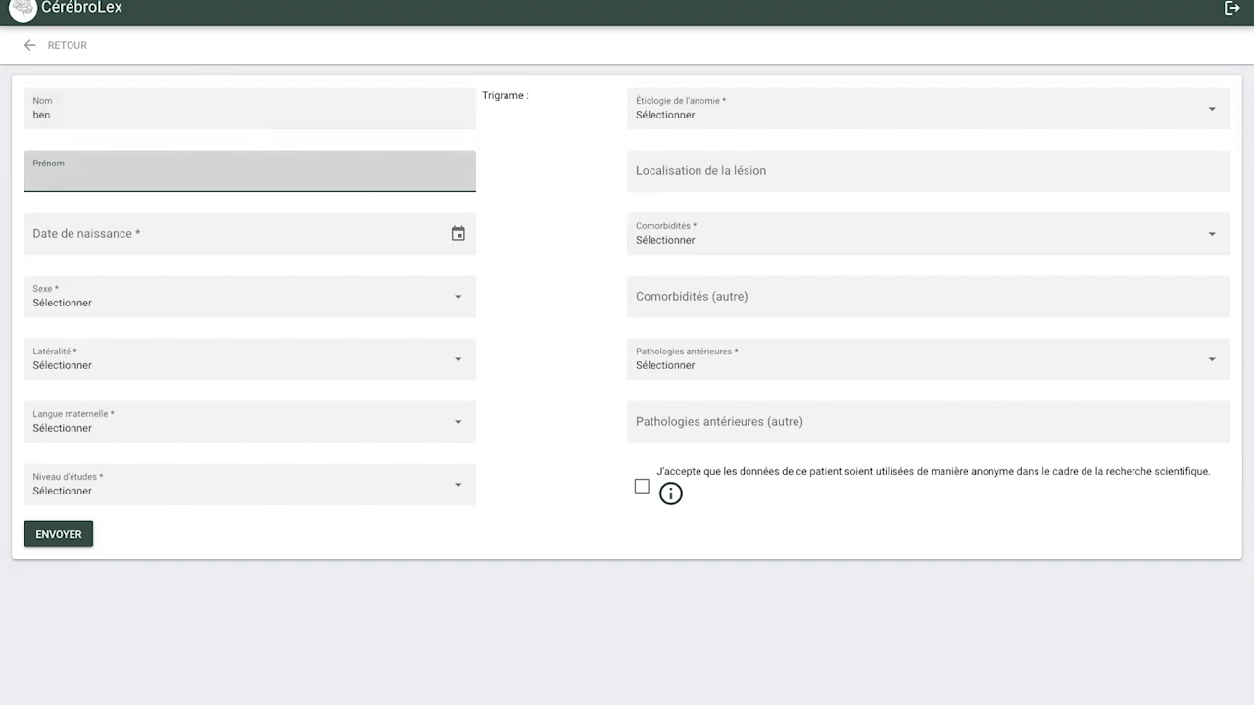
{"action": "type", "text": "theo"}
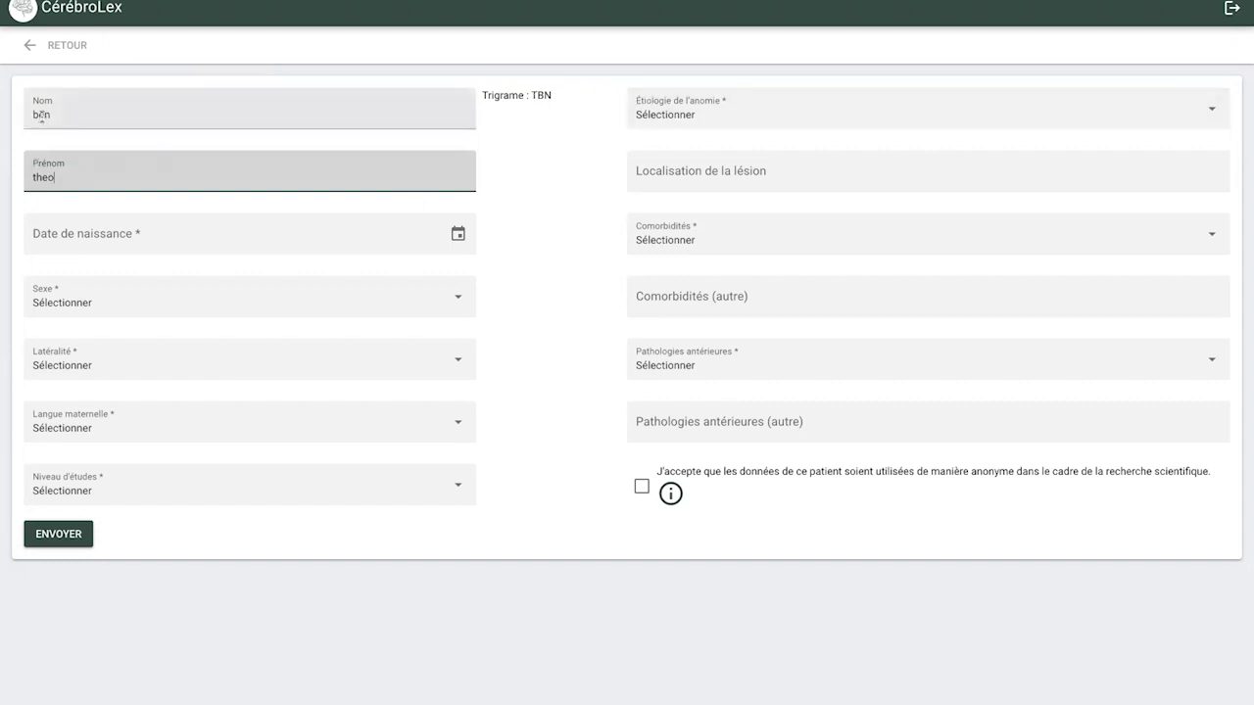
{"action": "left_click", "coordinate": [535, 95]}
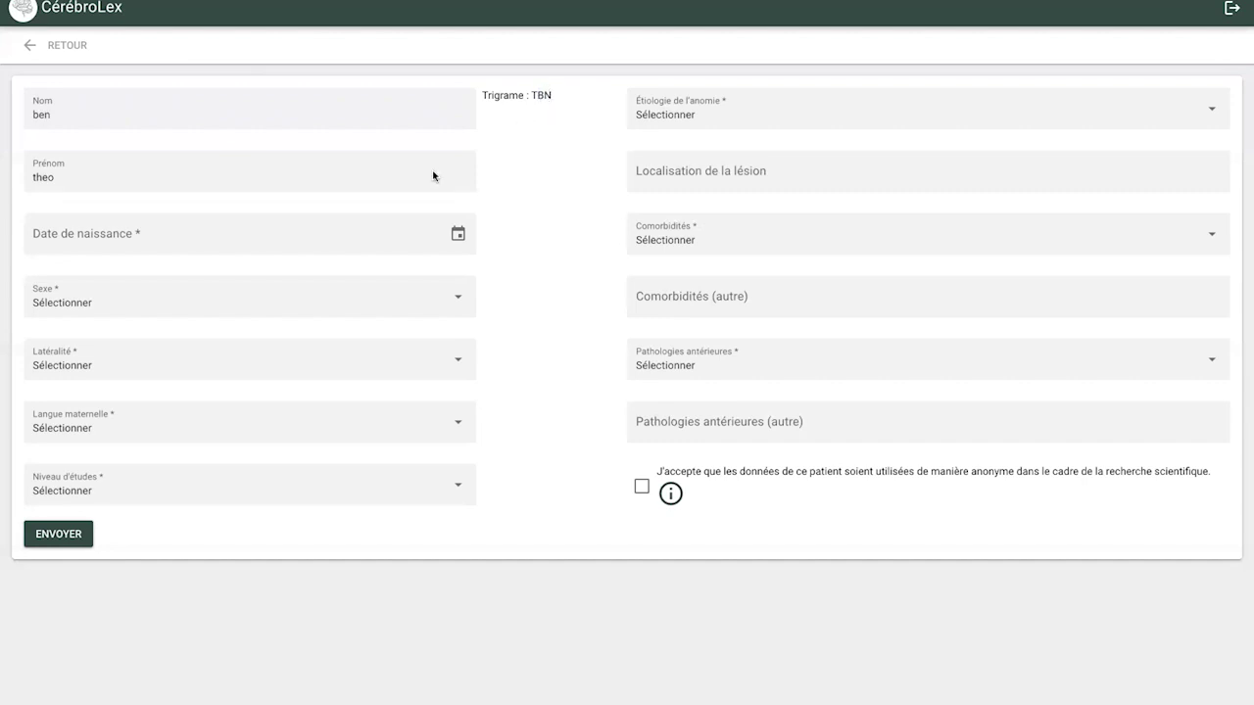
{"action": "left_click", "coordinate": [93, 98]}
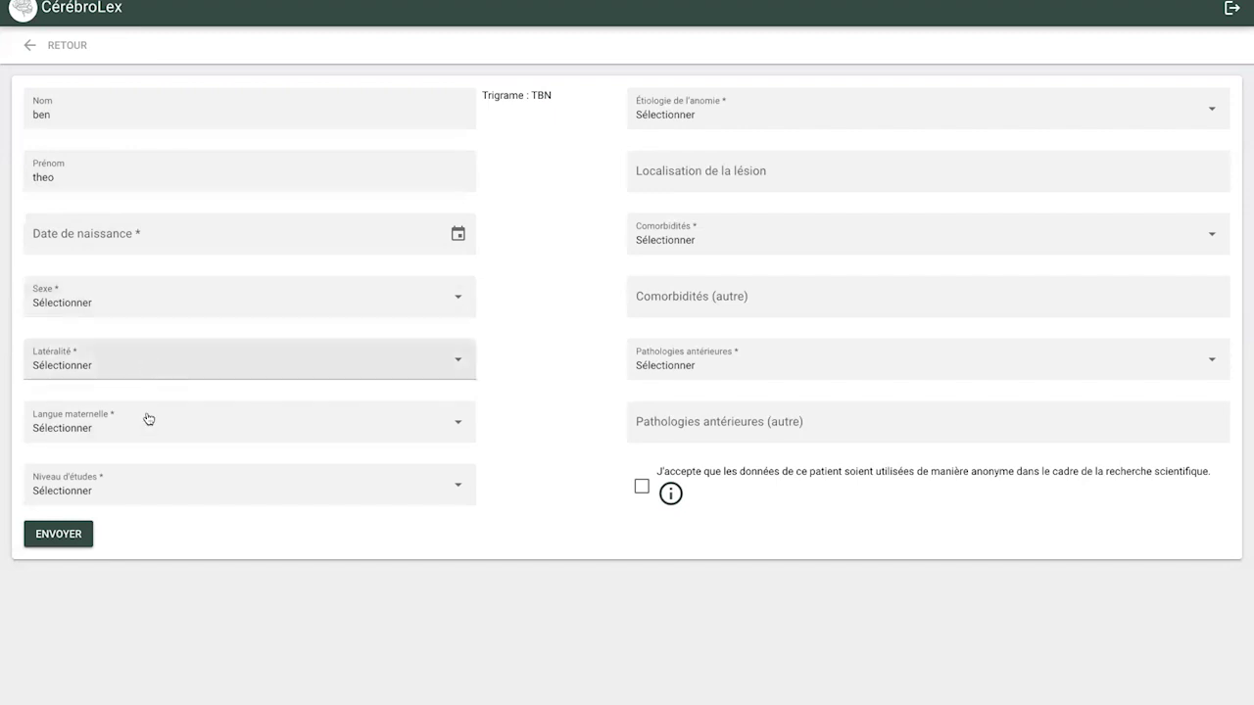
- Leave the new-patient form without choosing an etiology and open the Mes patients list
{"action": "left_click", "coordinate": [682, 120]}
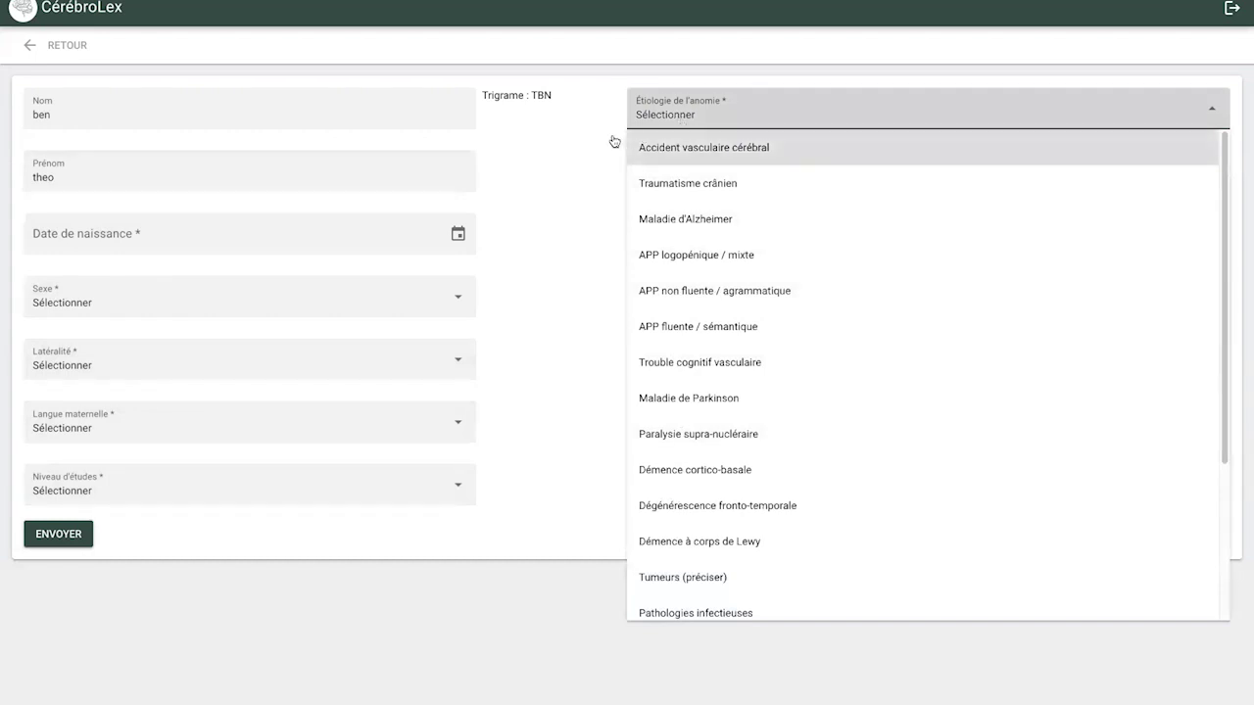
{"action": "left_click", "coordinate": [543, 155]}
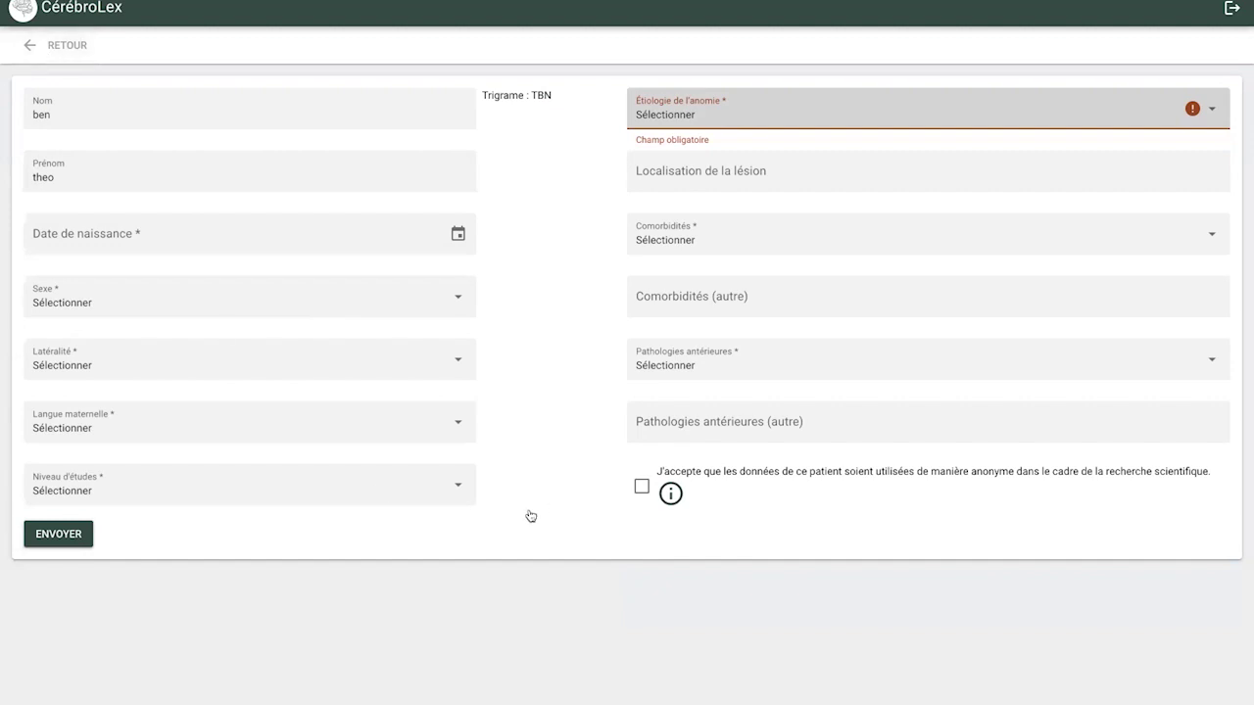
{"action": "left_click", "coordinate": [64, 59]}
{"action": "left_click", "coordinate": [773, 280]}
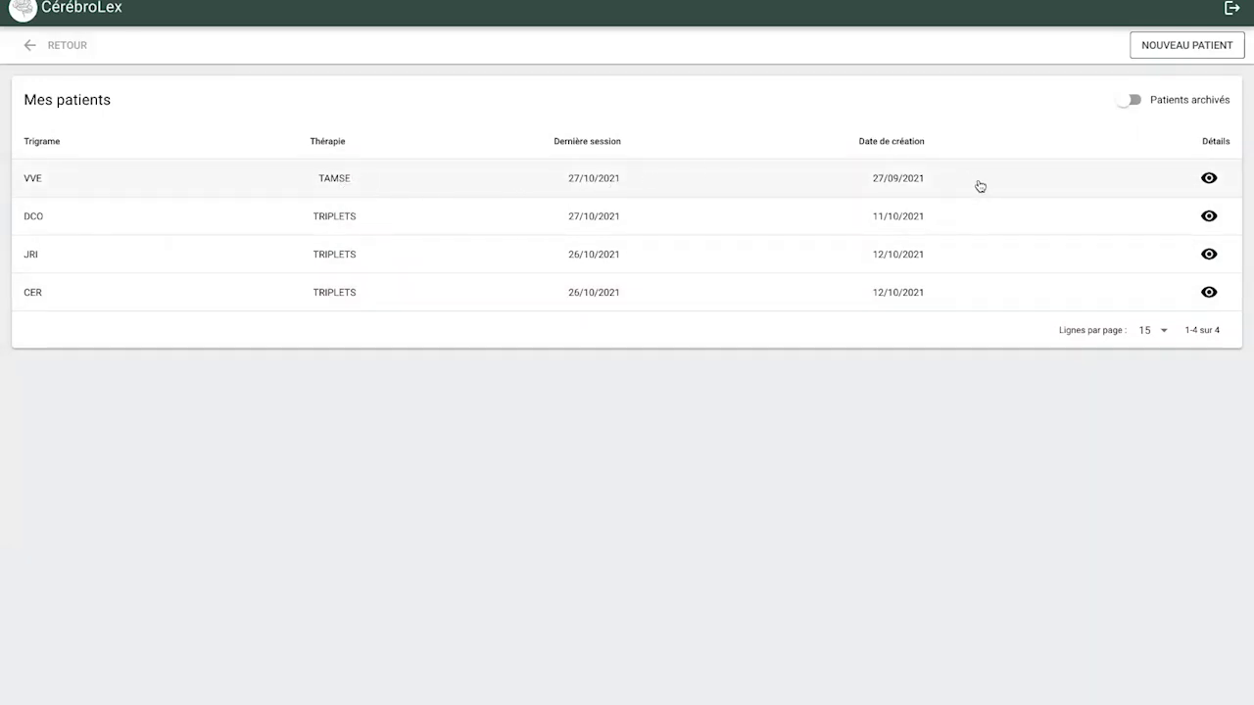
- Check the TAMSE patient's details and archived patients, then open that patient's therapy choices
{"action": "left_click", "coordinate": [1210, 180]}
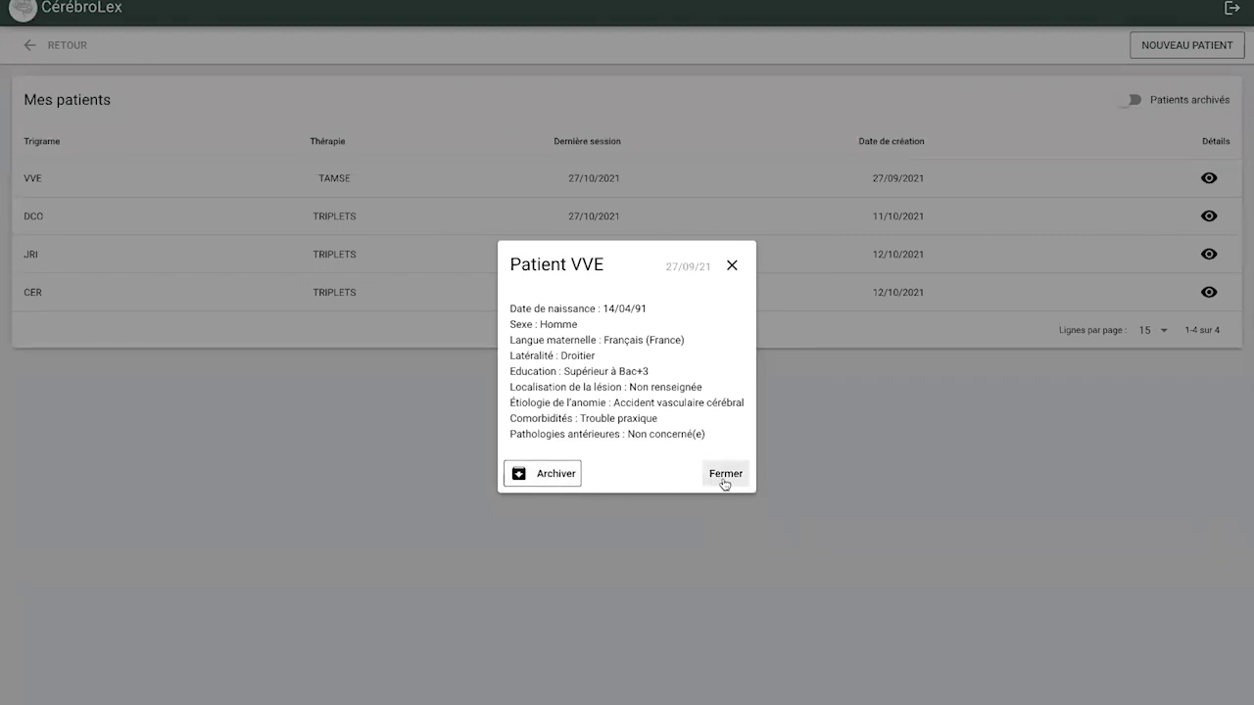
{"action": "left_click", "coordinate": [733, 266]}
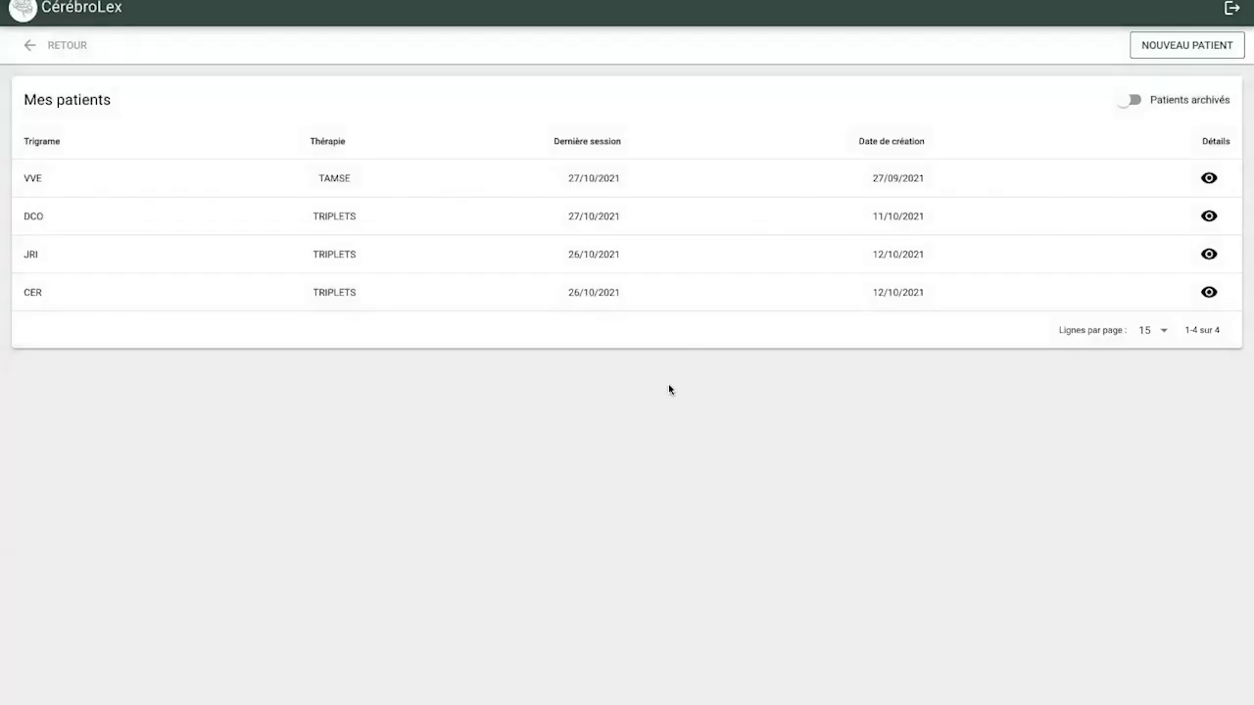
{"action": "left_click", "coordinate": [1156, 104]}
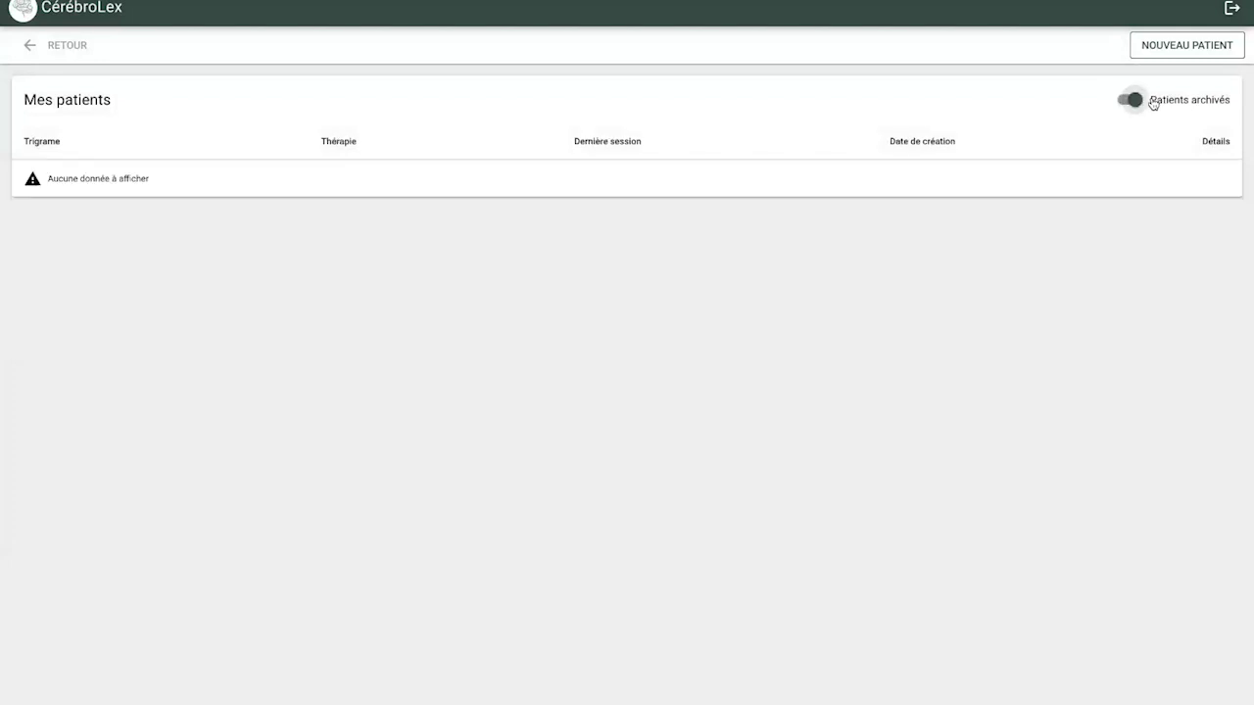
{"action": "left_click", "coordinate": [1132, 101]}
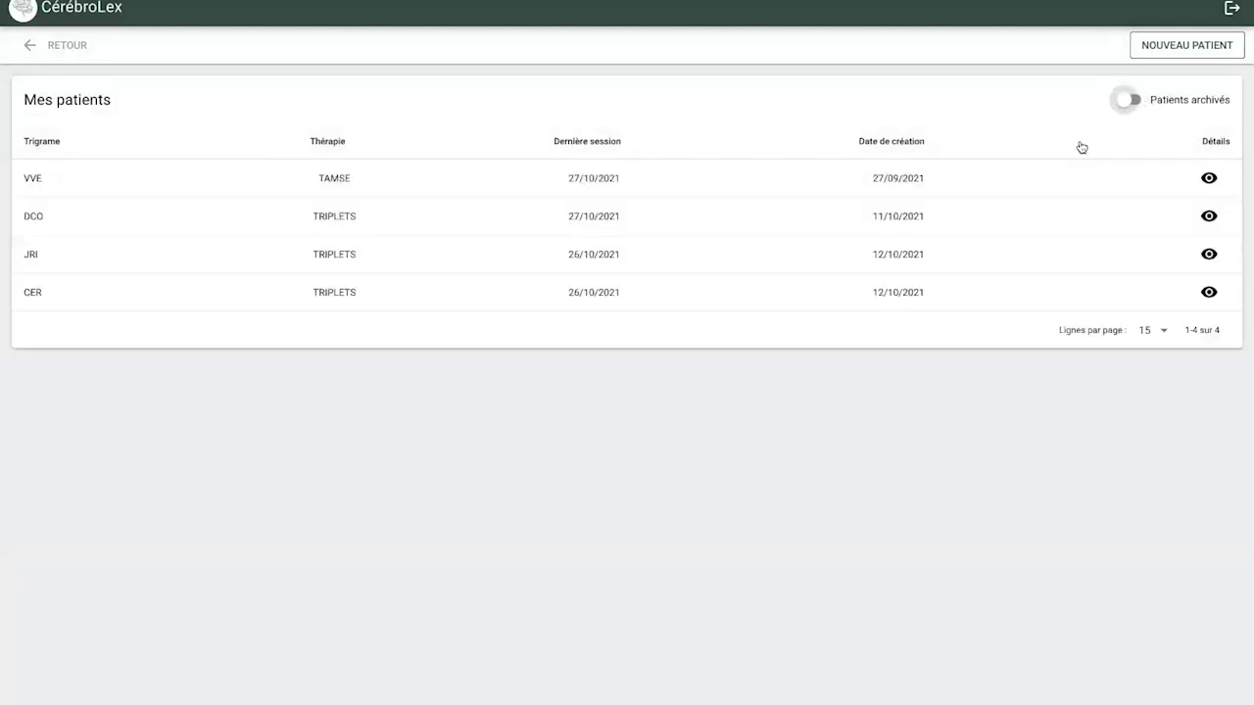
{"action": "left_click", "coordinate": [117, 188]}
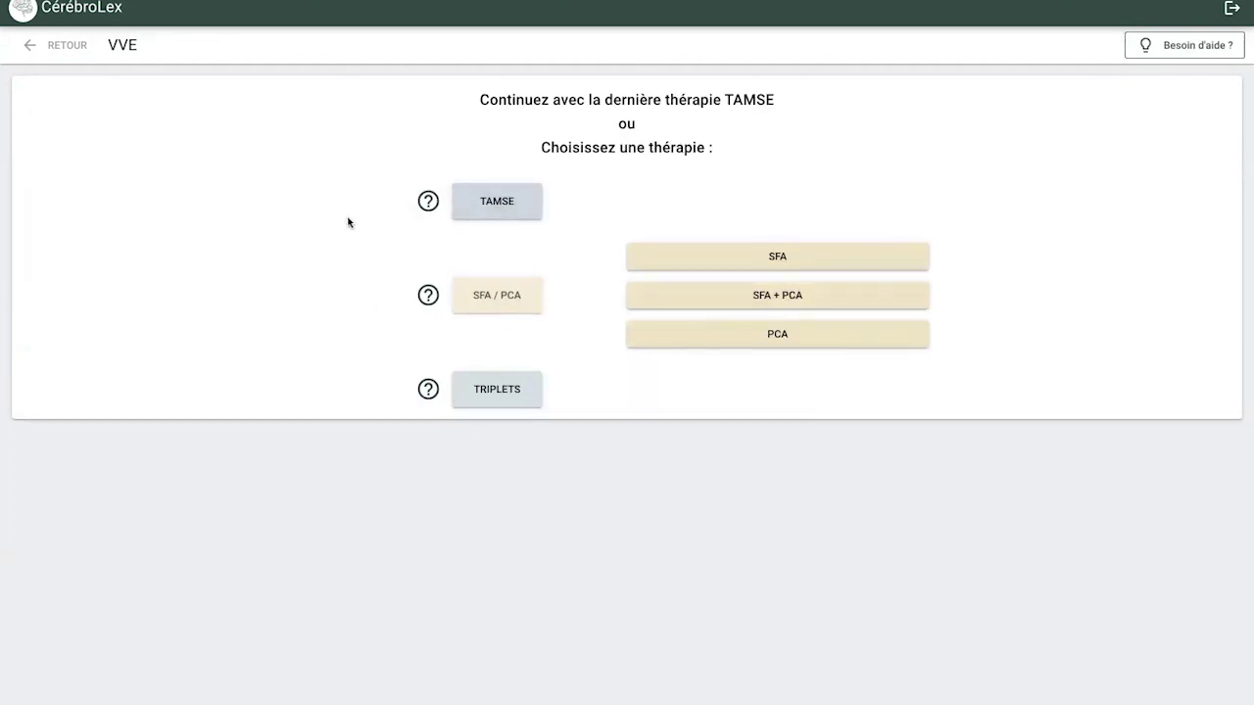
- Read the help descriptions of TAMSE, SFA/PCA and TRIPLETS, then open TAMSE therapy
{"action": "left_click", "coordinate": [1187, 46]}
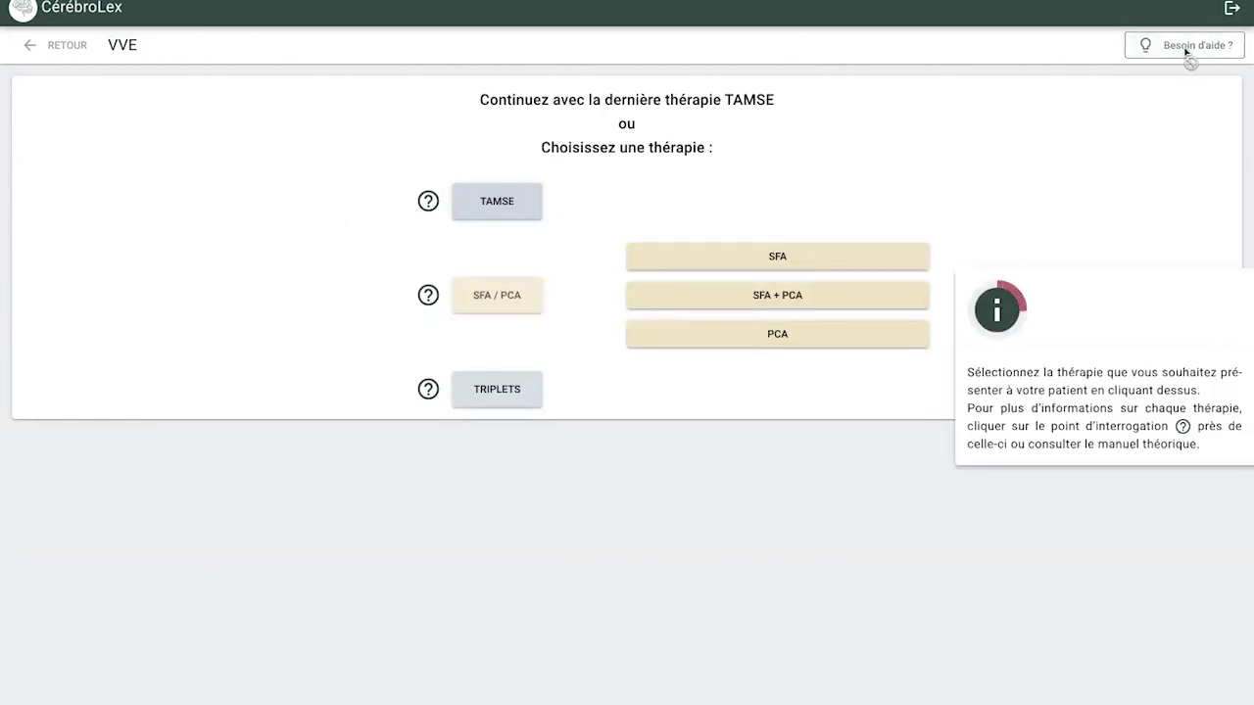
{"action": "left_click", "coordinate": [430, 203]}
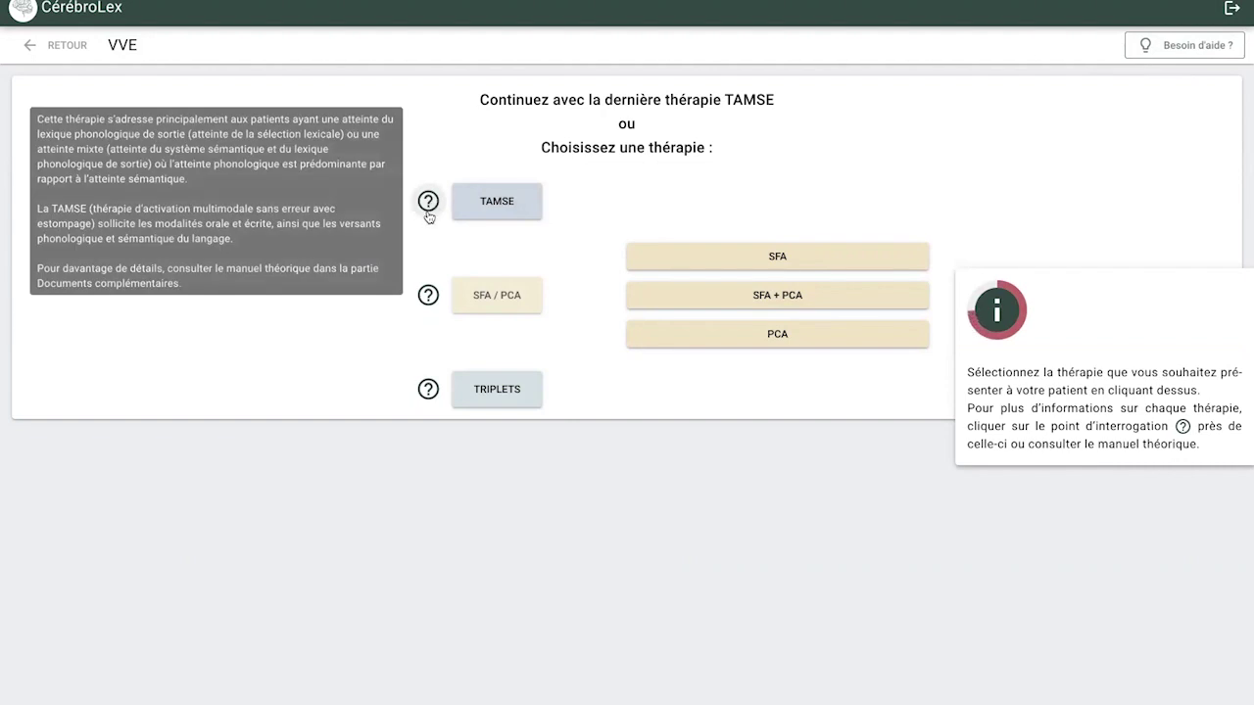
{"action": "mouse_move", "coordinate": [429, 300]}
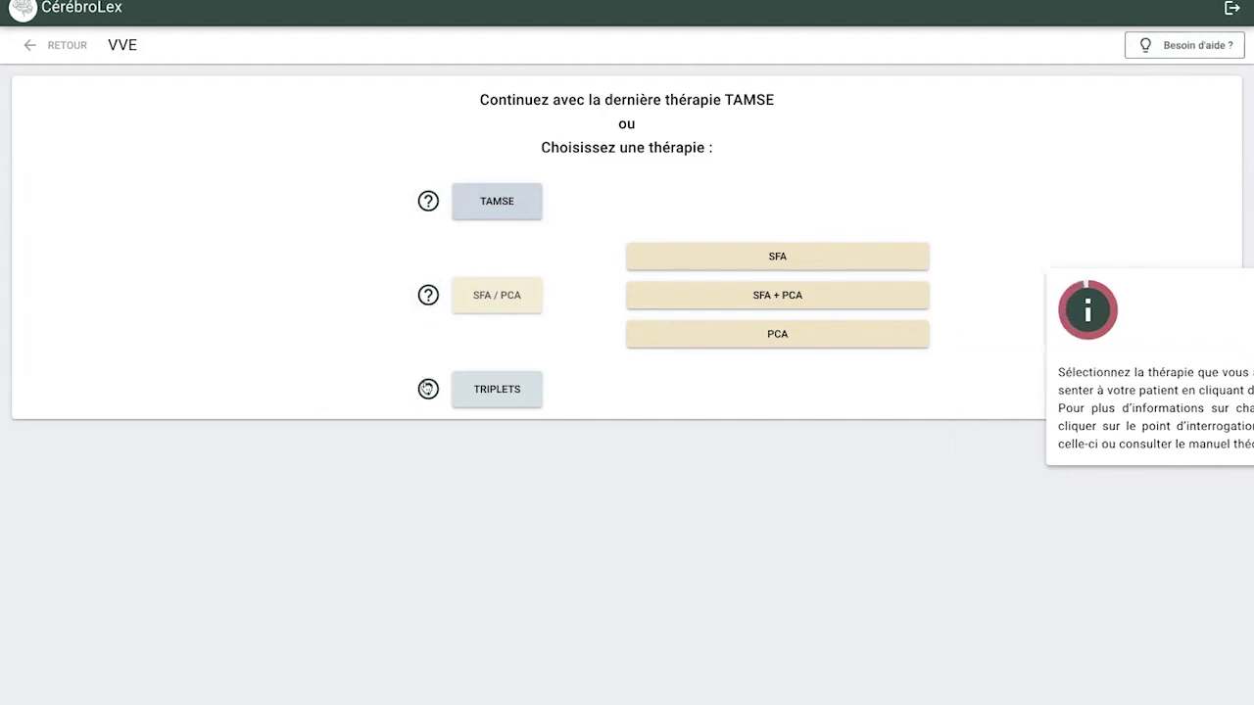
{"action": "mouse_move", "coordinate": [428, 402]}
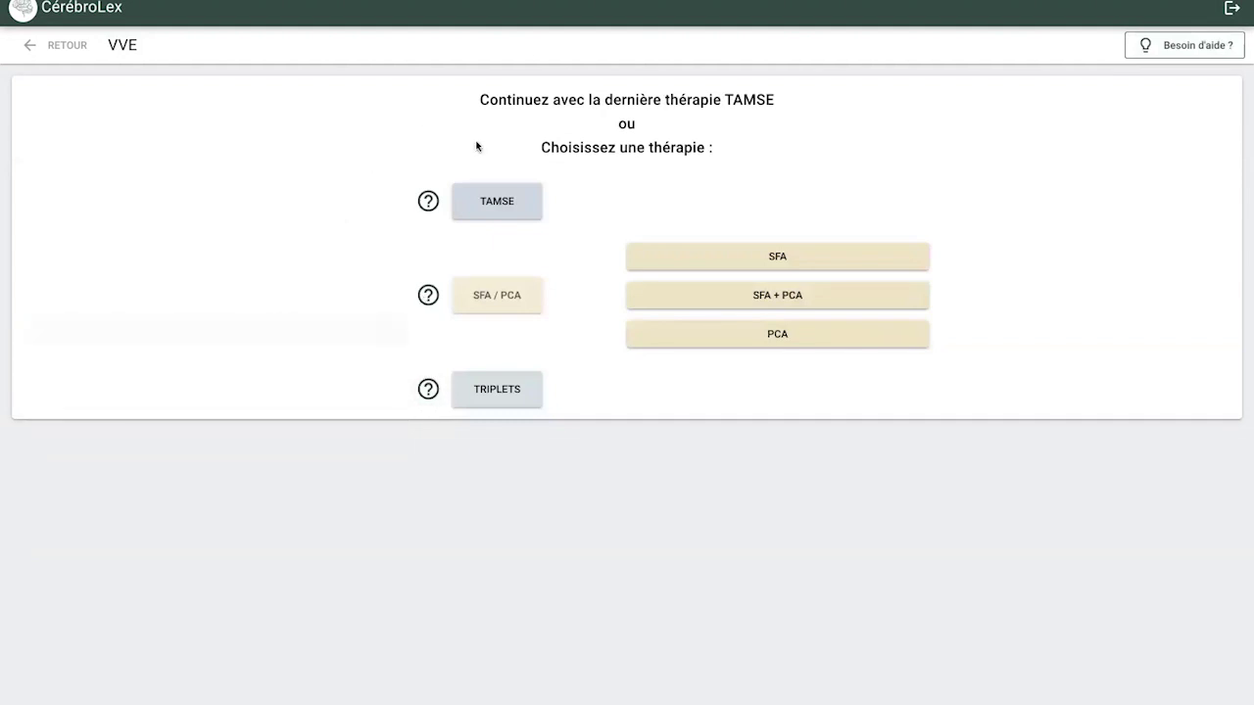
{"action": "left_click", "coordinate": [499, 210]}
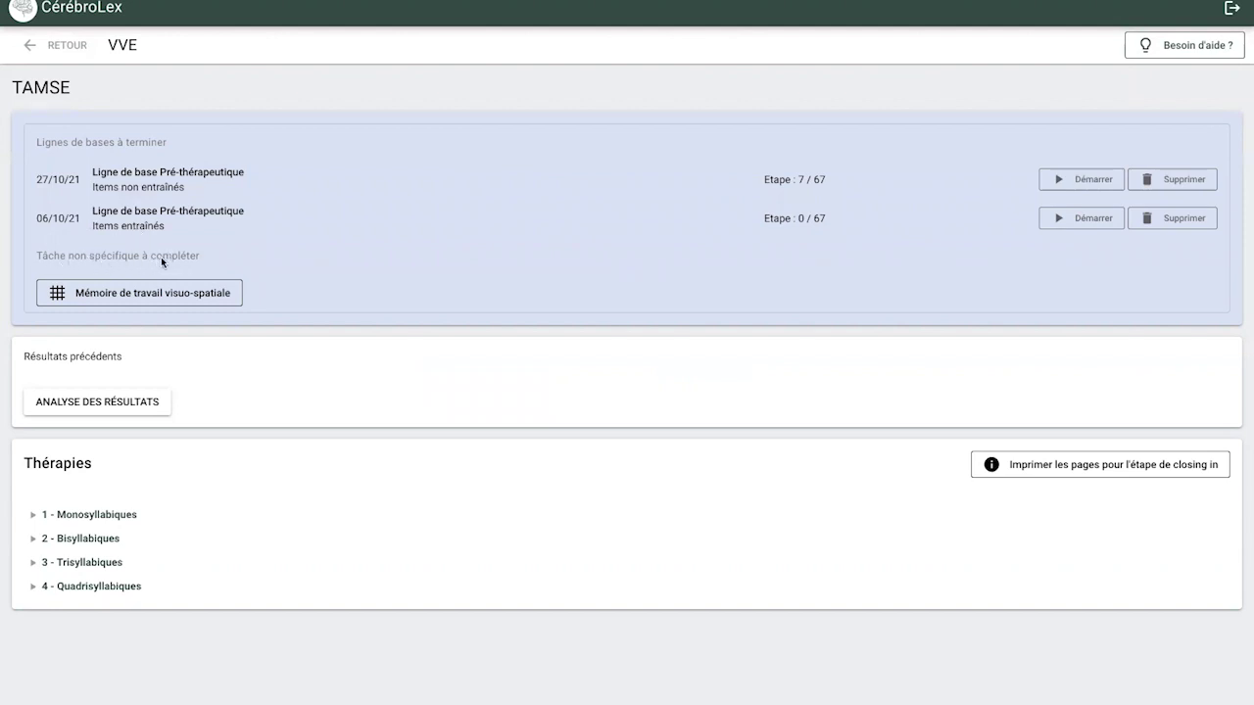
- Delete the unfinished pre-therapeutic baseline results and confirm
{"action": "left_click", "coordinate": [1170, 181]}
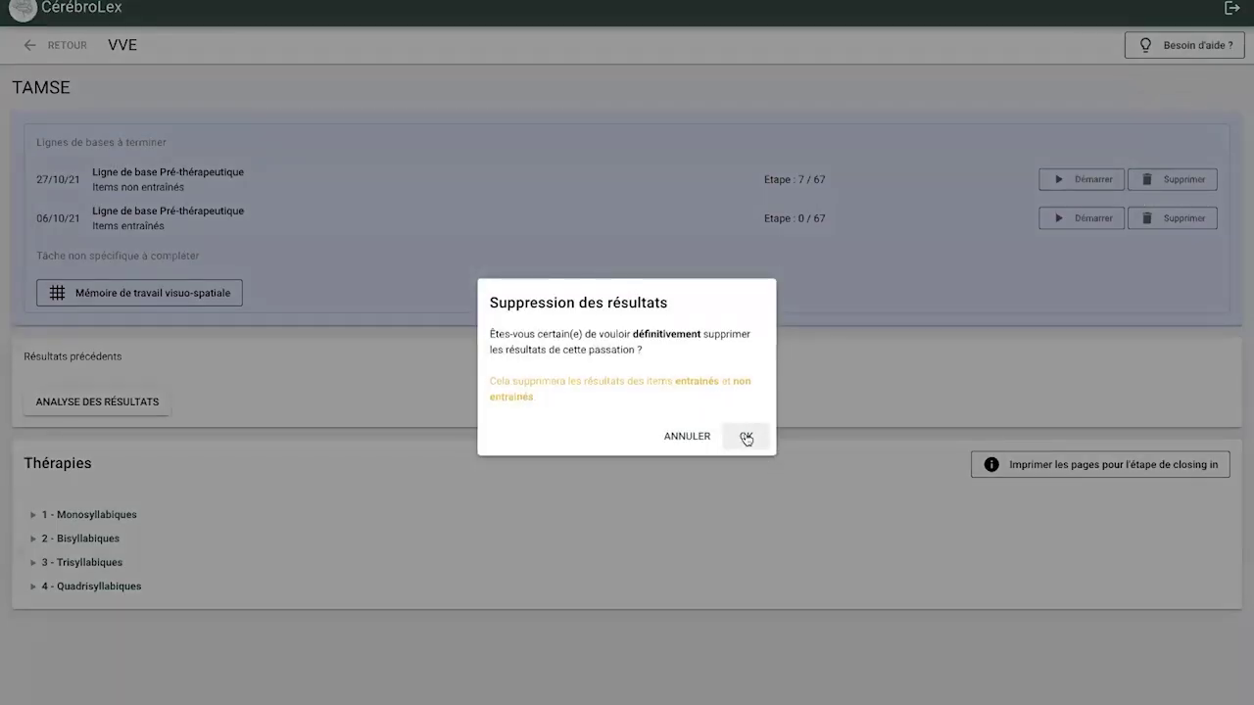
{"action": "left_click", "coordinate": [746, 438]}
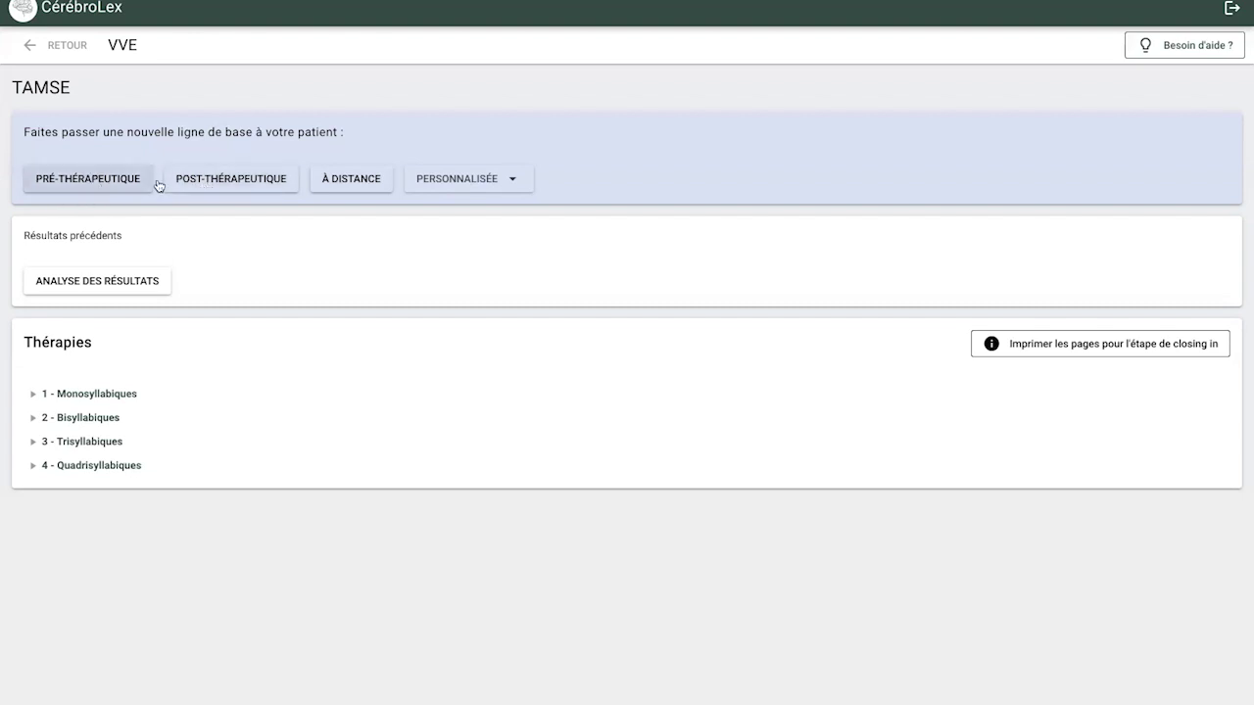
- Create a post-therapeutic baseline and start its trained-items exercise at 0/67
{"action": "left_click", "coordinate": [231, 180]}
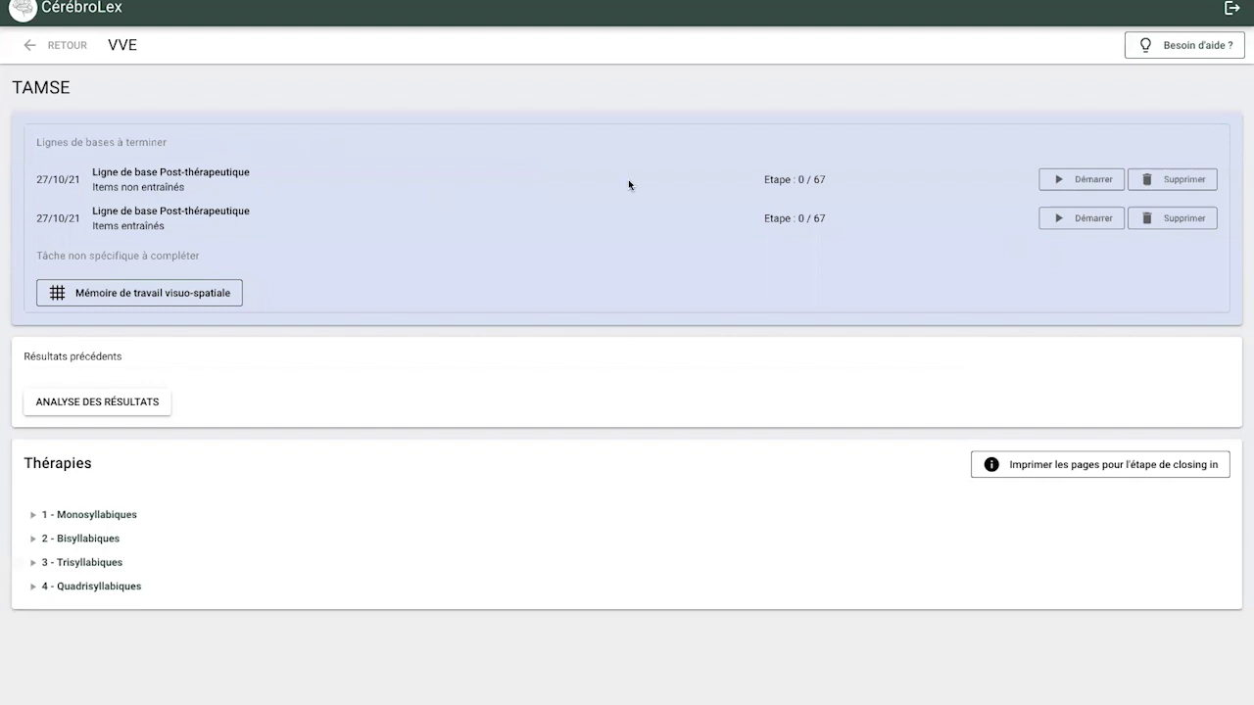
{"action": "left_click", "coordinate": [1093, 219]}
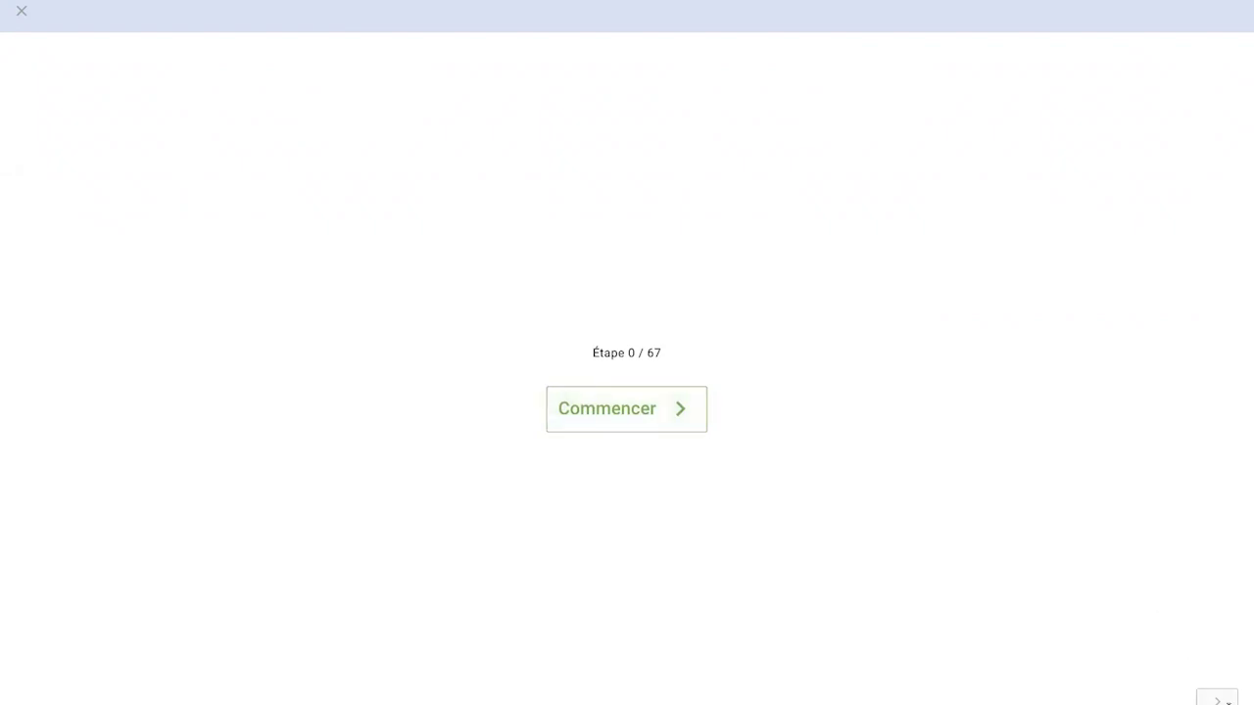
- Advance the trained-items baseline past a couple of pictures, then close it at step 2/67
{"action": "left_click", "coordinate": [617, 415]}
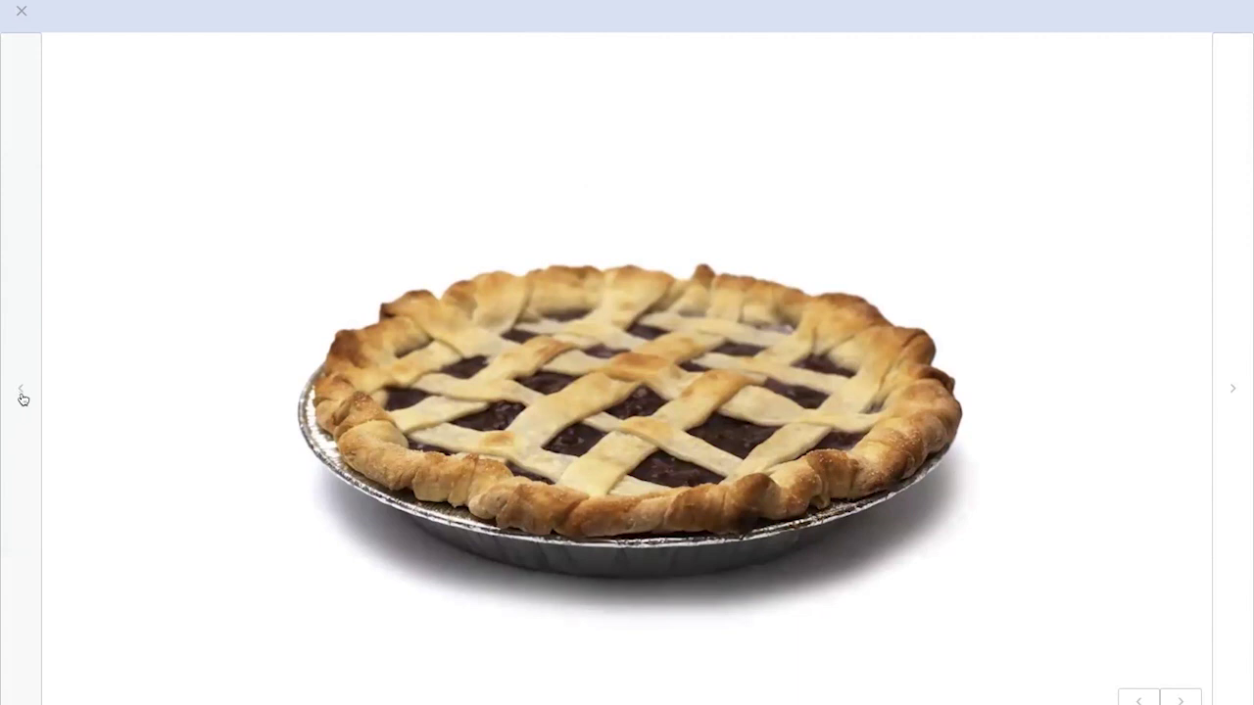
{"action": "left_click", "coordinate": [1233, 388]}
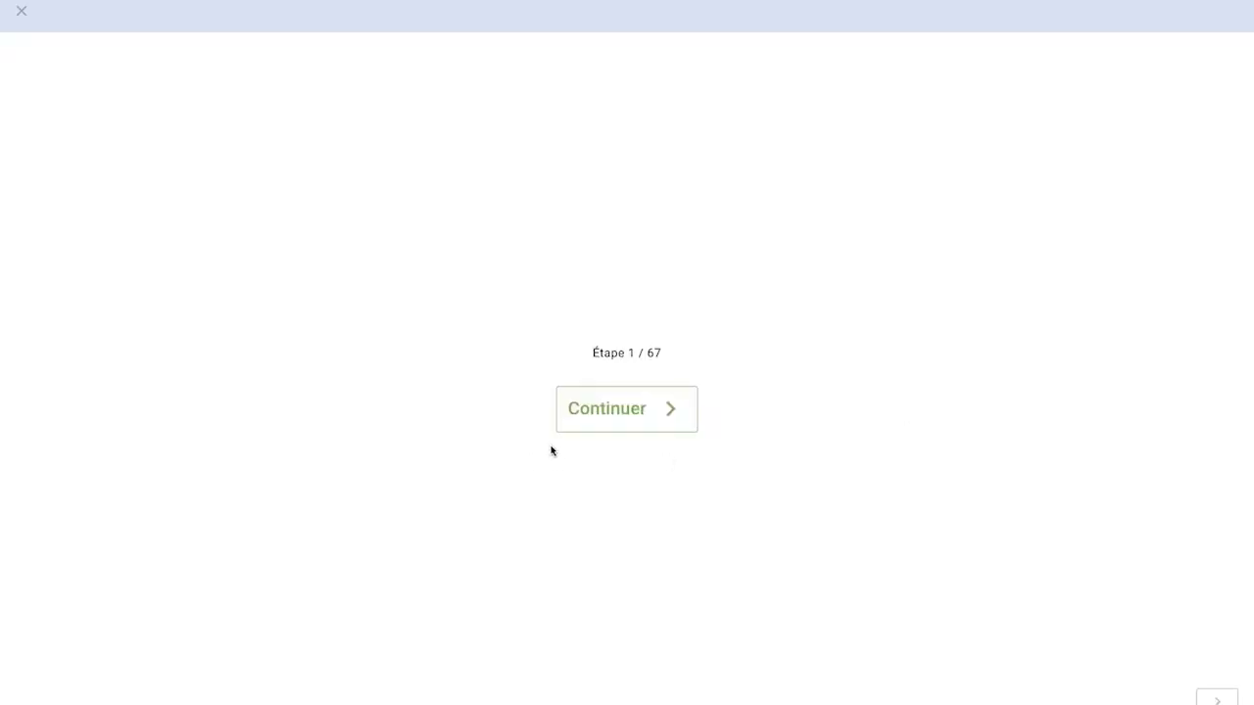
{"action": "left_click", "coordinate": [599, 431]}
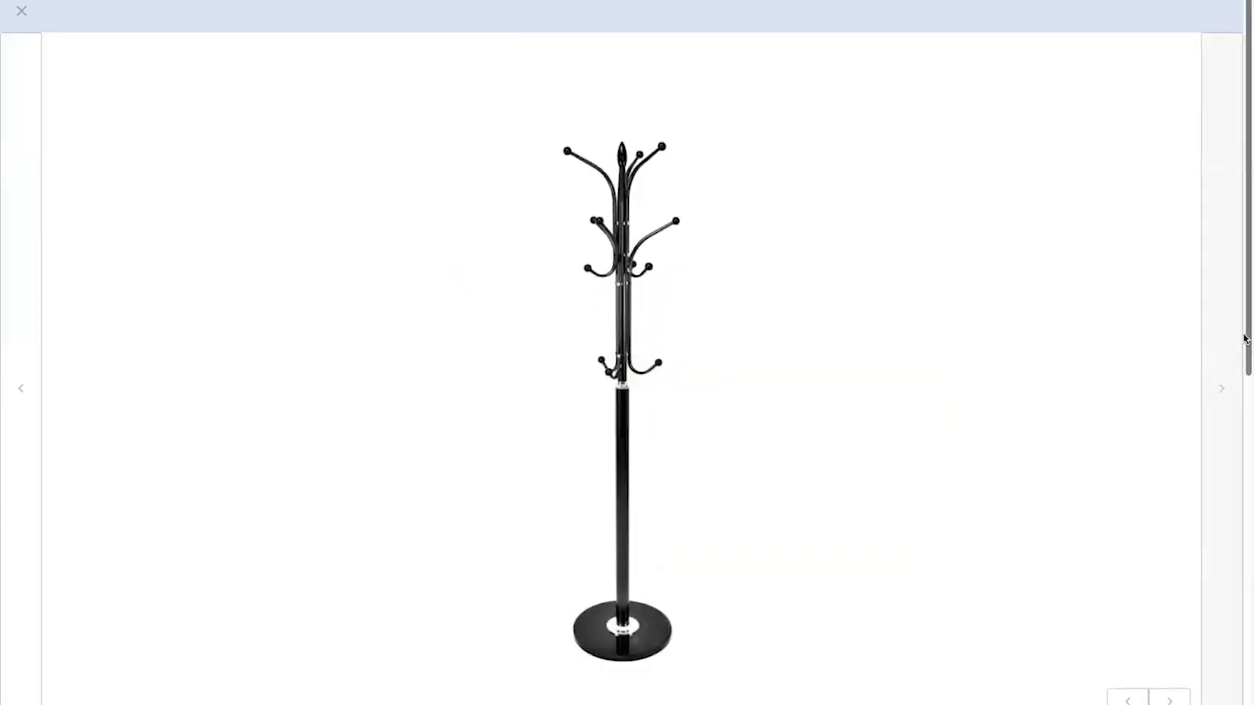
{"action": "left_click", "coordinate": [582, 429]}
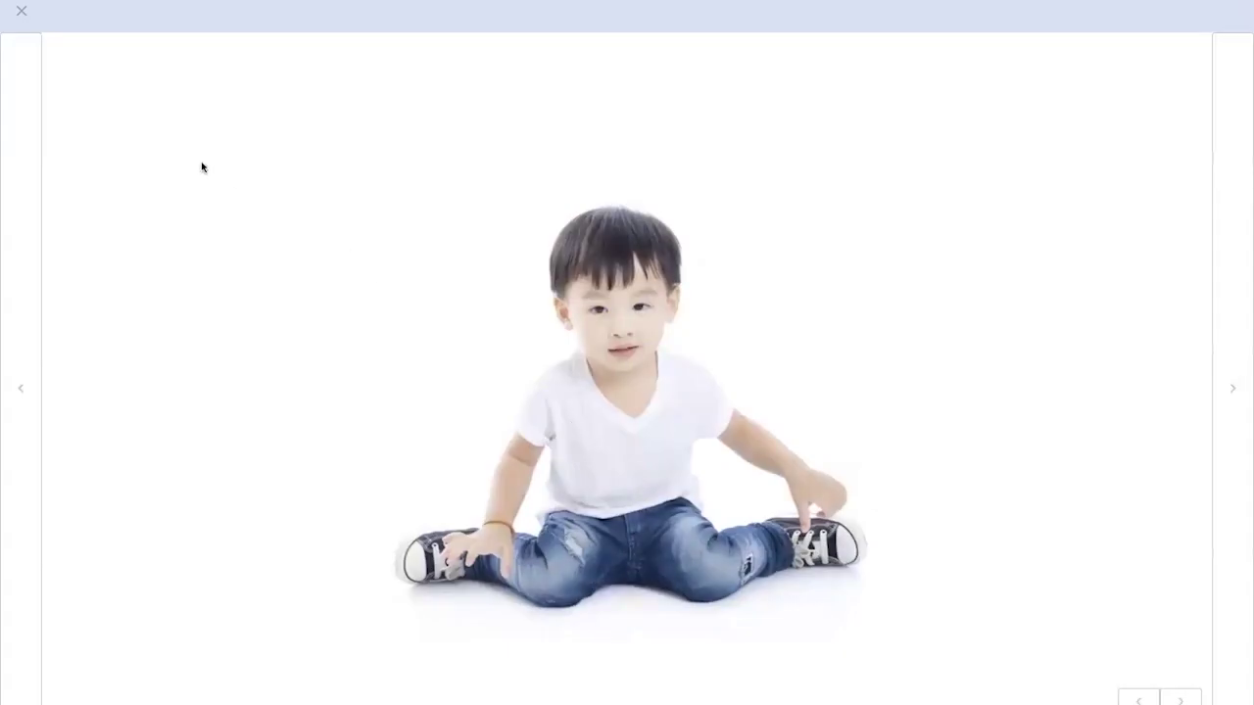
{"action": "left_click", "coordinate": [22, 11]}
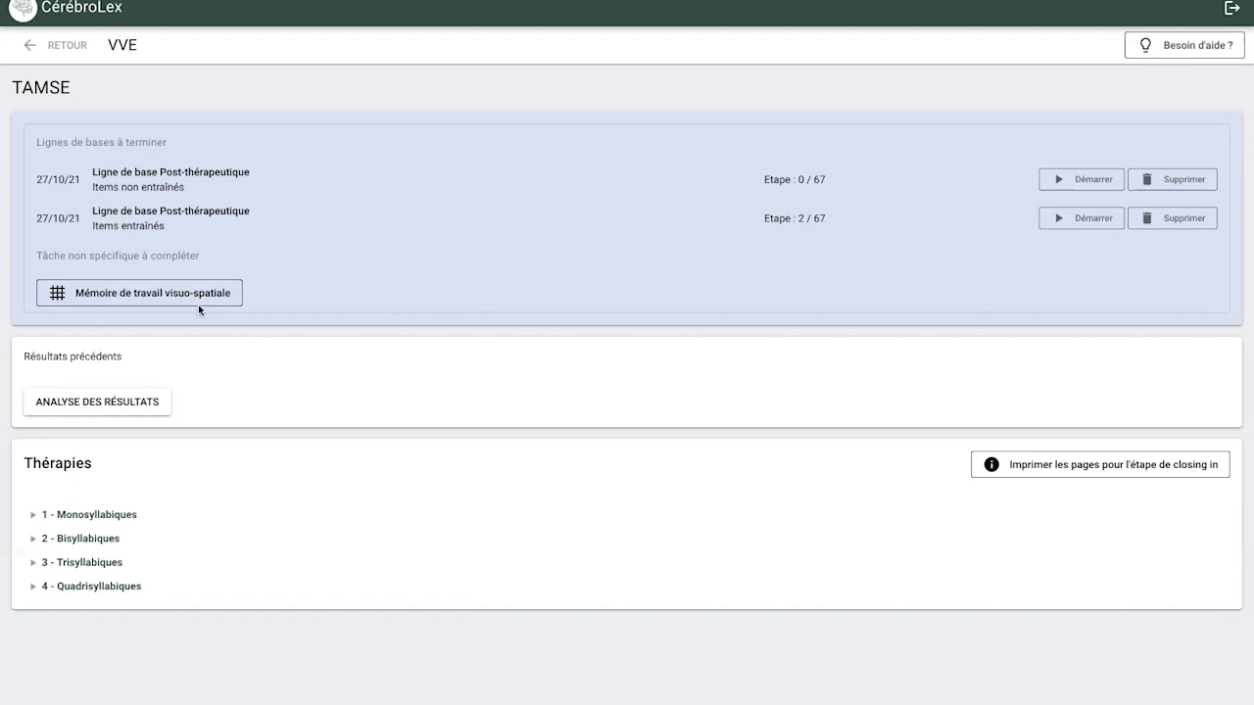
- Chart TAMSE results for the 27/09/2021 pre- and post-therapeutic sessions: 62→100% trained, 56→100% untrained
{"action": "left_click", "coordinate": [84, 411]}
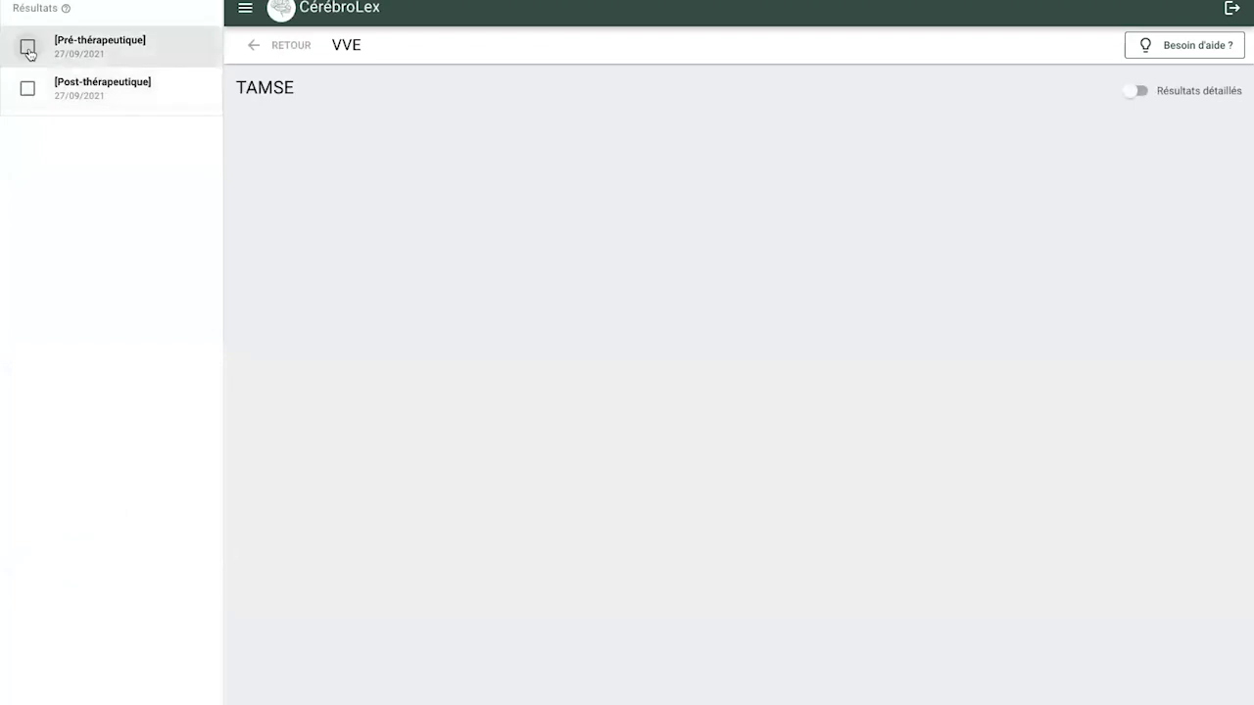
{"action": "left_click", "coordinate": [29, 49]}
{"action": "left_click", "coordinate": [24, 92]}
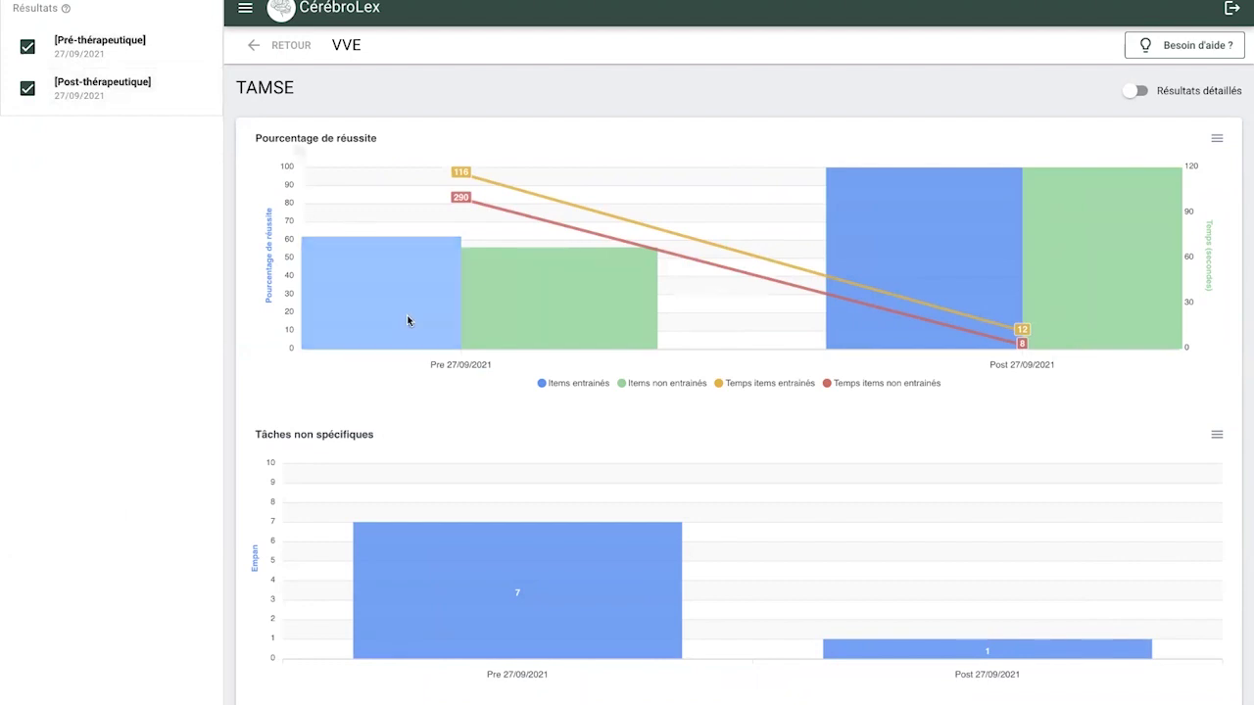
{"action": "mouse_move", "coordinate": [466, 235]}
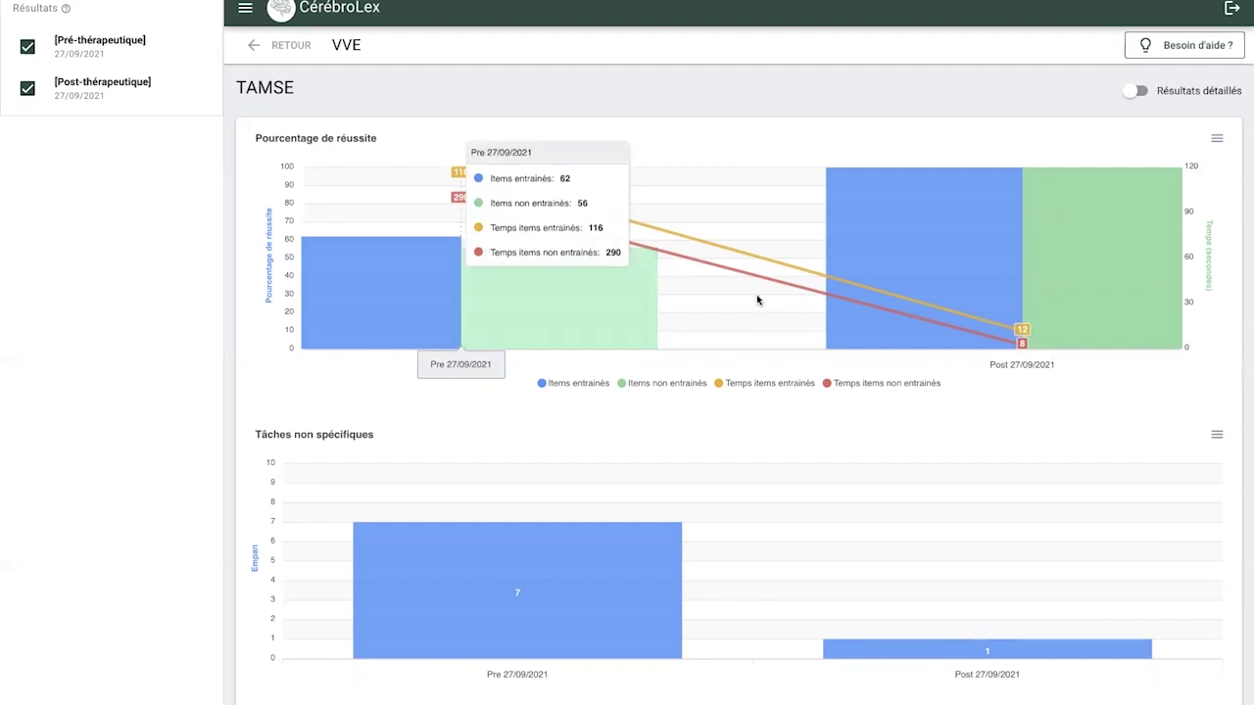
{"action": "mouse_move", "coordinate": [1022, 283]}
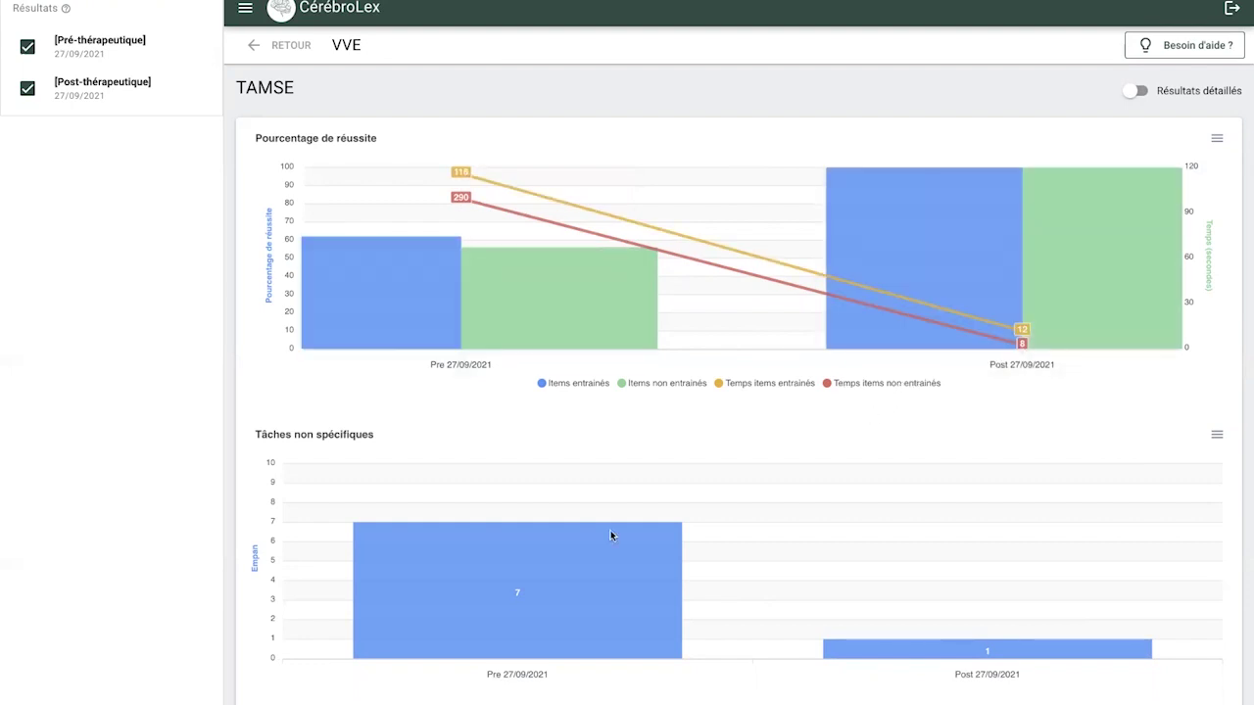
{"action": "mouse_move", "coordinate": [588, 624]}
- Turn on Résultats détaillés and review the breakdown table and success-by-length and -frequency charts
{"action": "left_click", "coordinate": [1132, 91]}
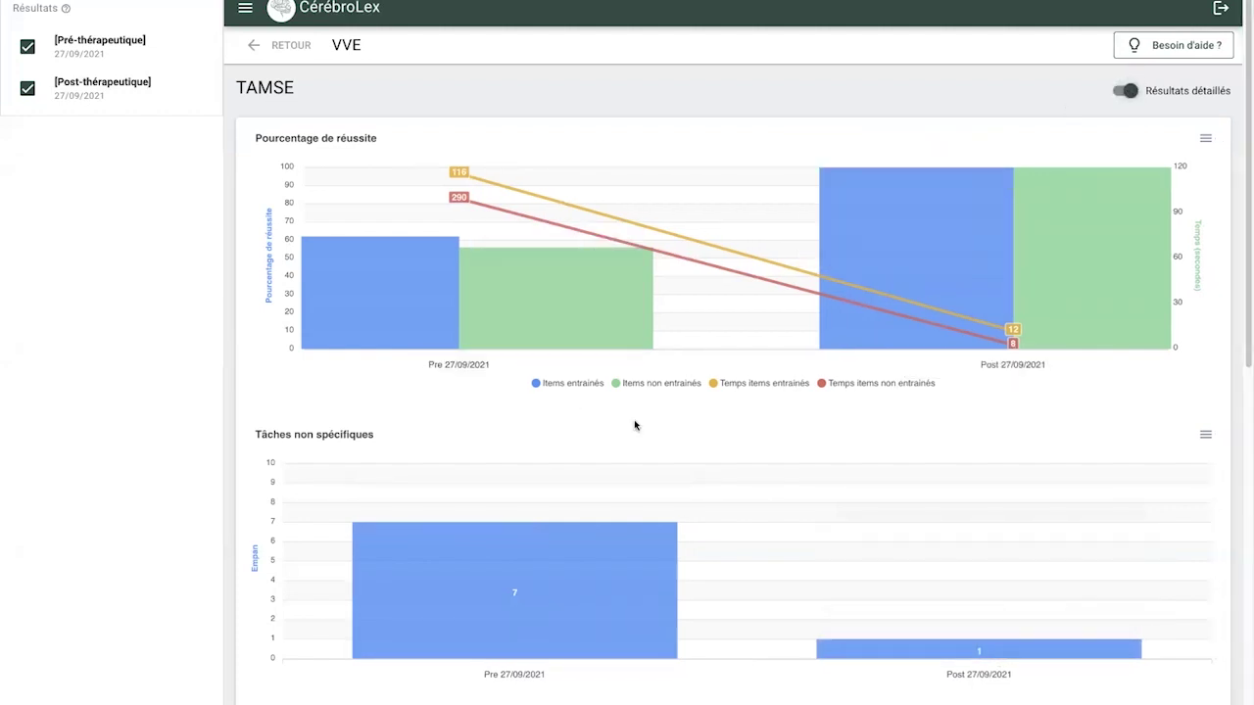
{"action": "scroll", "coordinate": [643, 428], "scroll_direction": "down", "scroll_amount": 3}
{"action": "scroll", "coordinate": [733, 473], "scroll_direction": "down", "scroll_amount": 5}
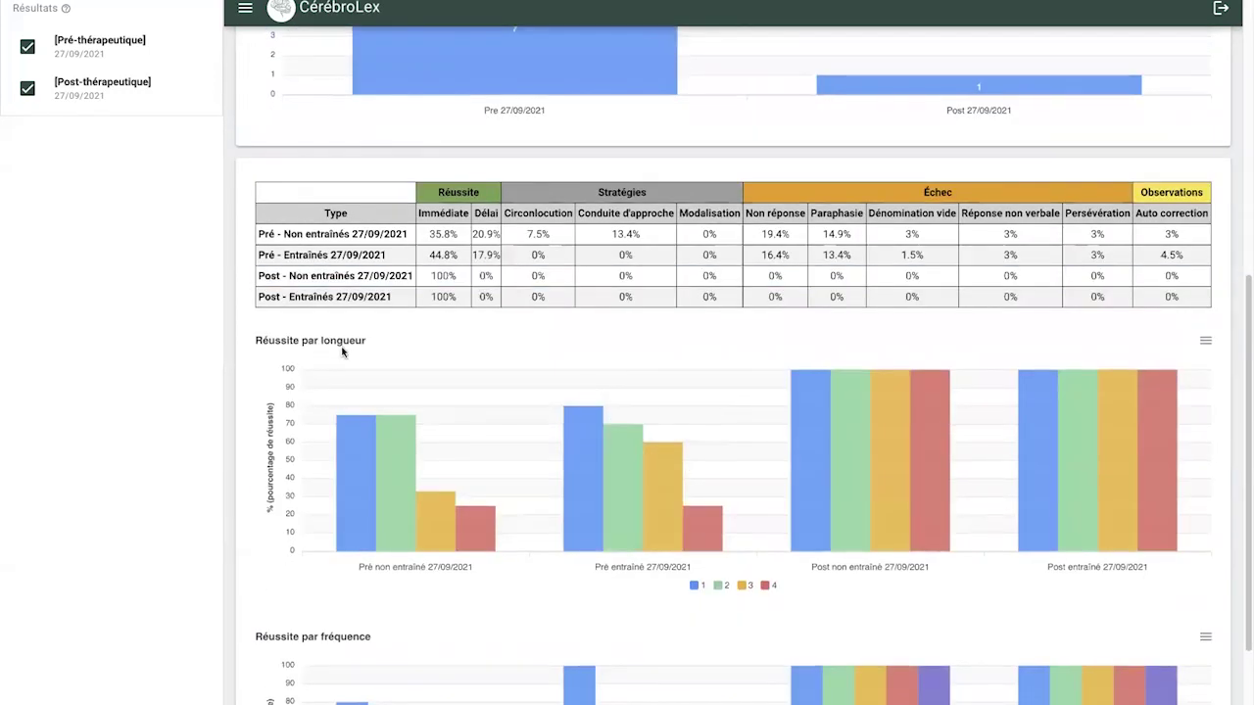
{"action": "scroll", "coordinate": [338, 353], "scroll_direction": "down", "scroll_amount": 1}
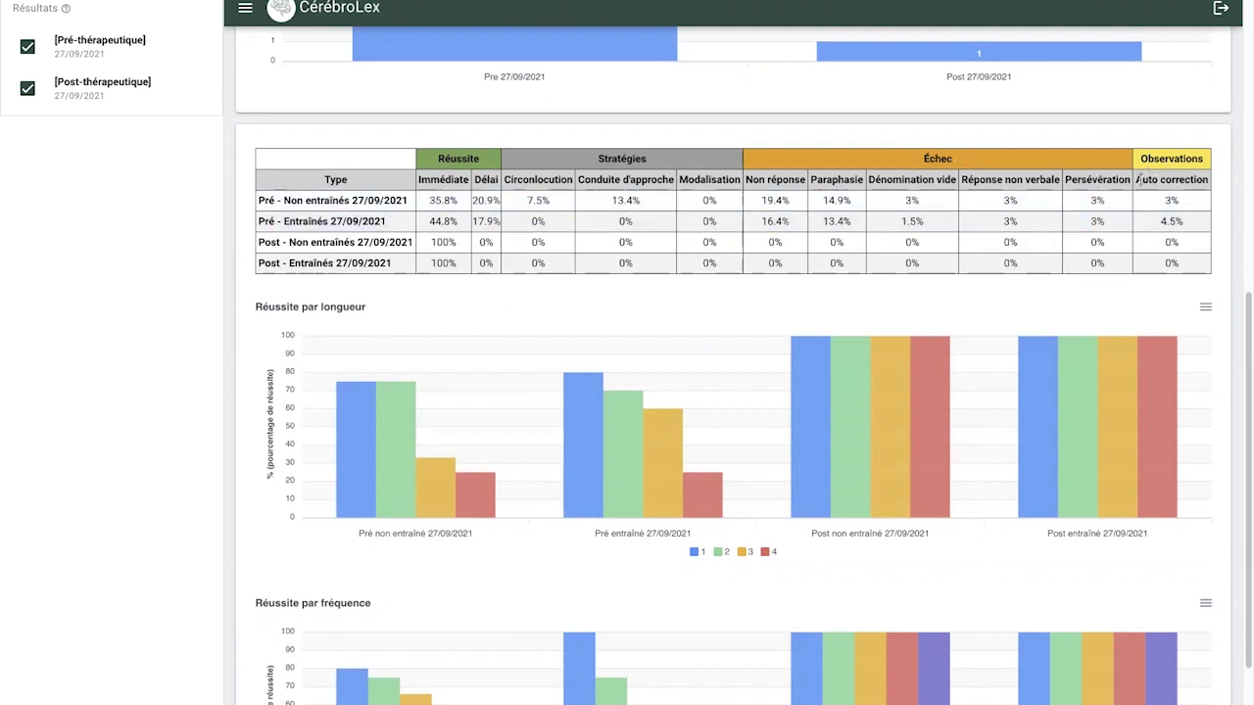
{"action": "mouse_move", "coordinate": [1132, 344]}
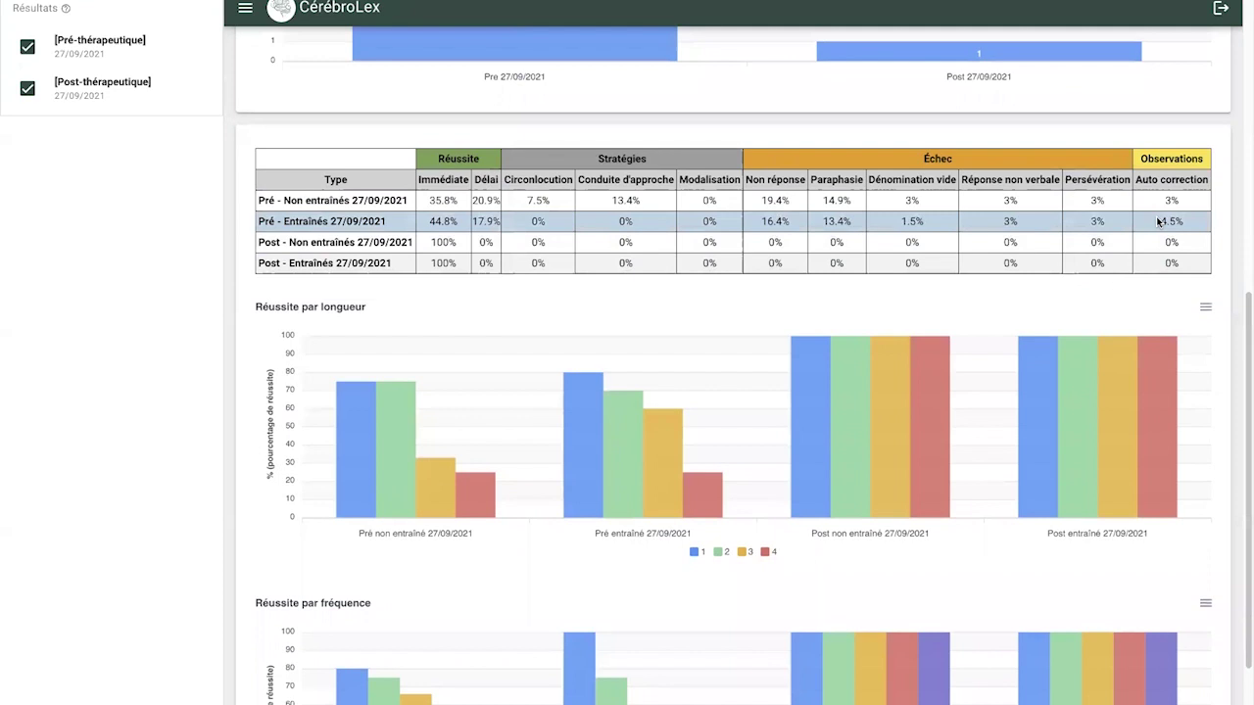
{"action": "scroll", "coordinate": [978, 318], "scroll_direction": "down", "scroll_amount": 3}
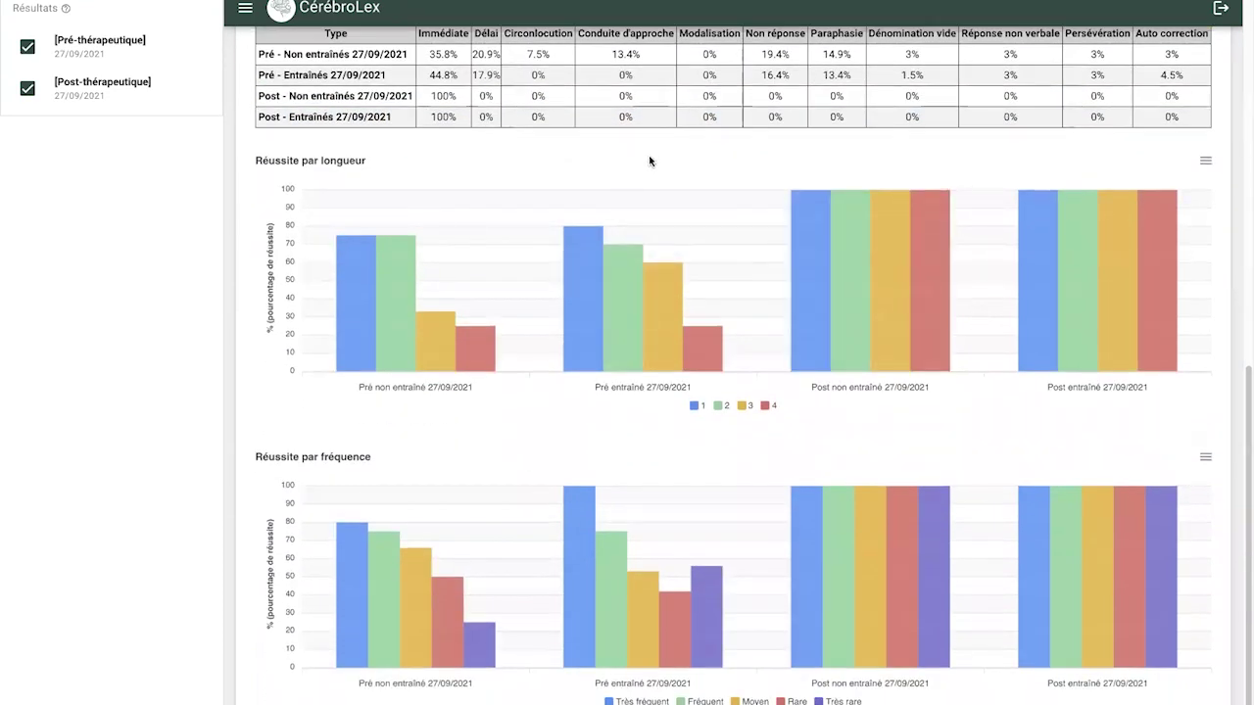
{"action": "scroll", "coordinate": [648, 155], "scroll_direction": "up", "scroll_amount": 15}
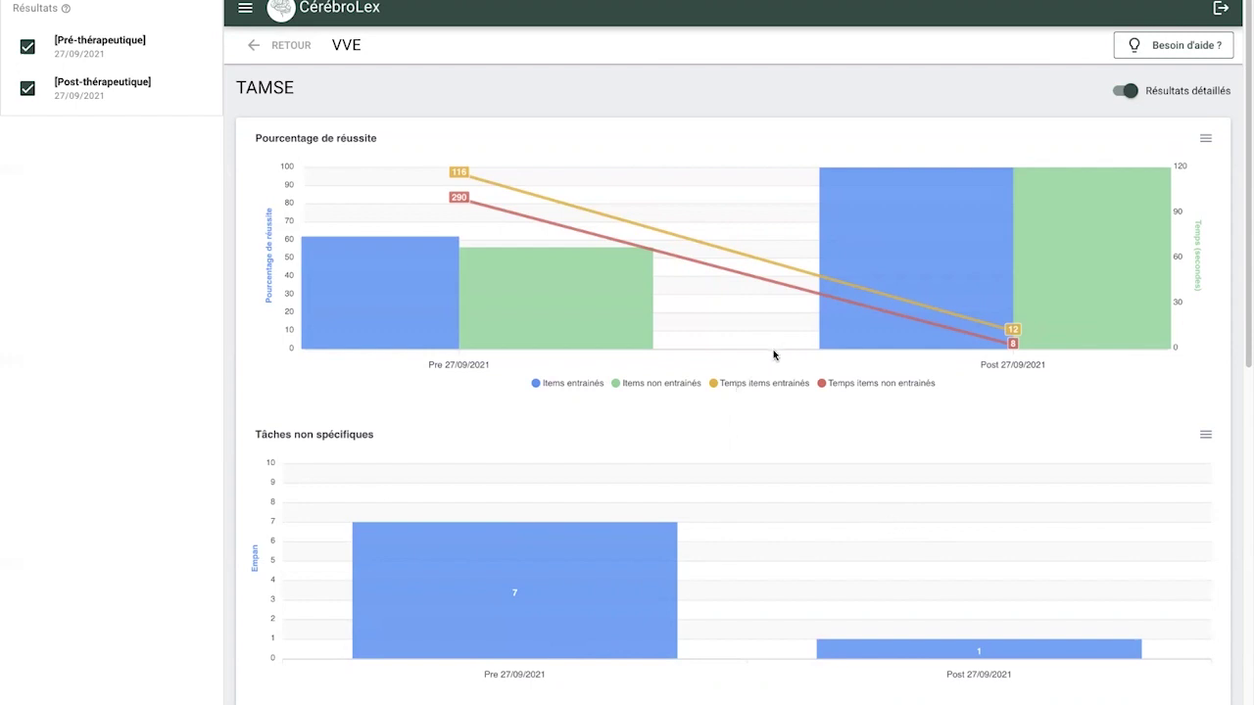
- Switch from TAMSE to SFA and check its 27/09/2021 pre-therapeutic results
{"action": "left_click", "coordinate": [284, 46]}
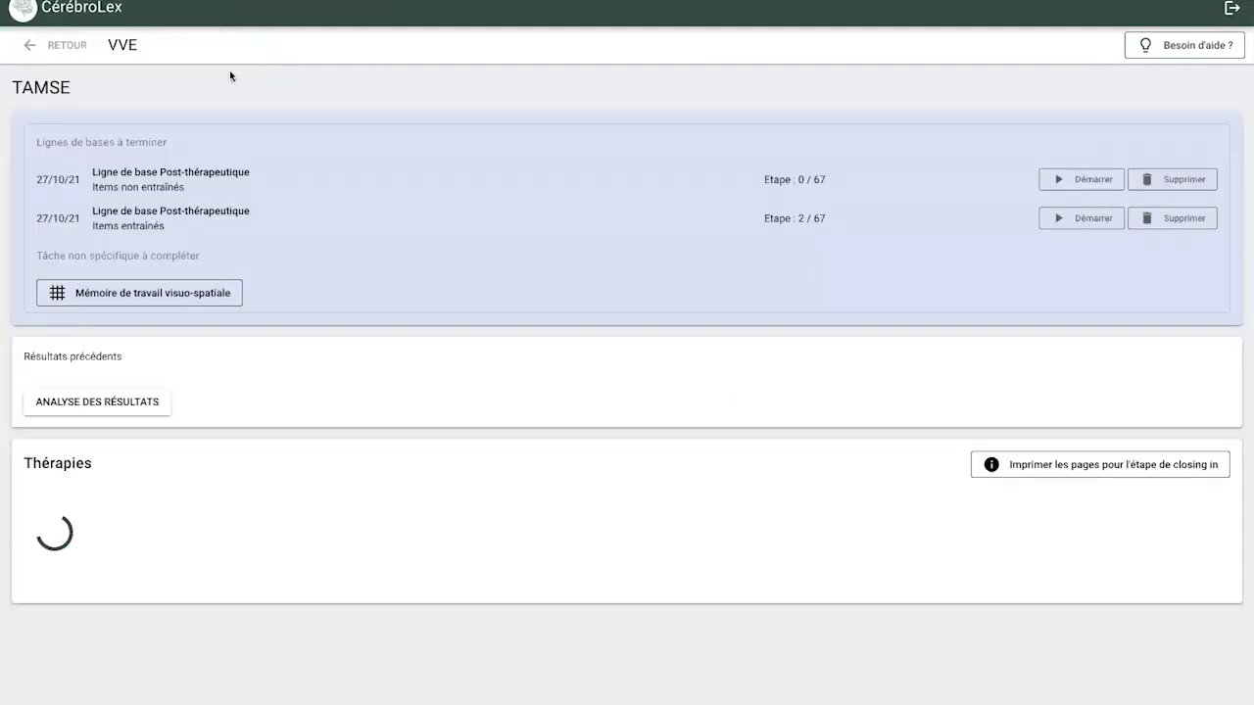
{"action": "left_click", "coordinate": [57, 47]}
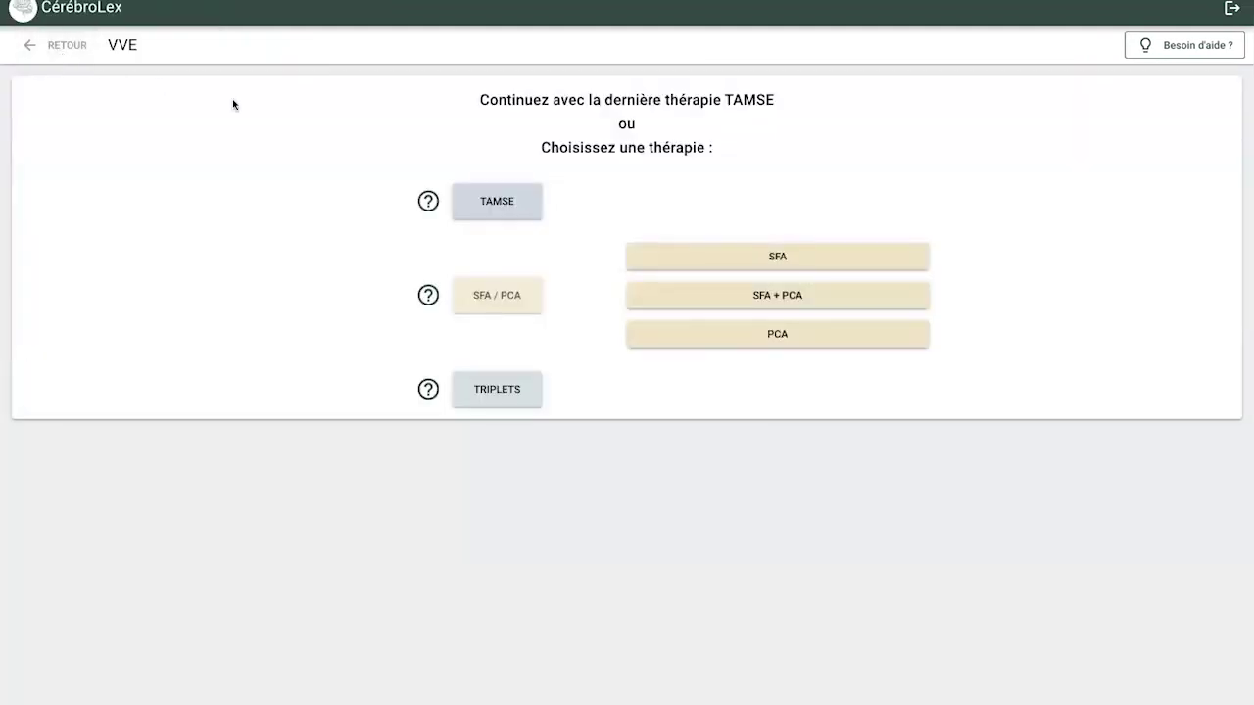
{"action": "left_click", "coordinate": [739, 258]}
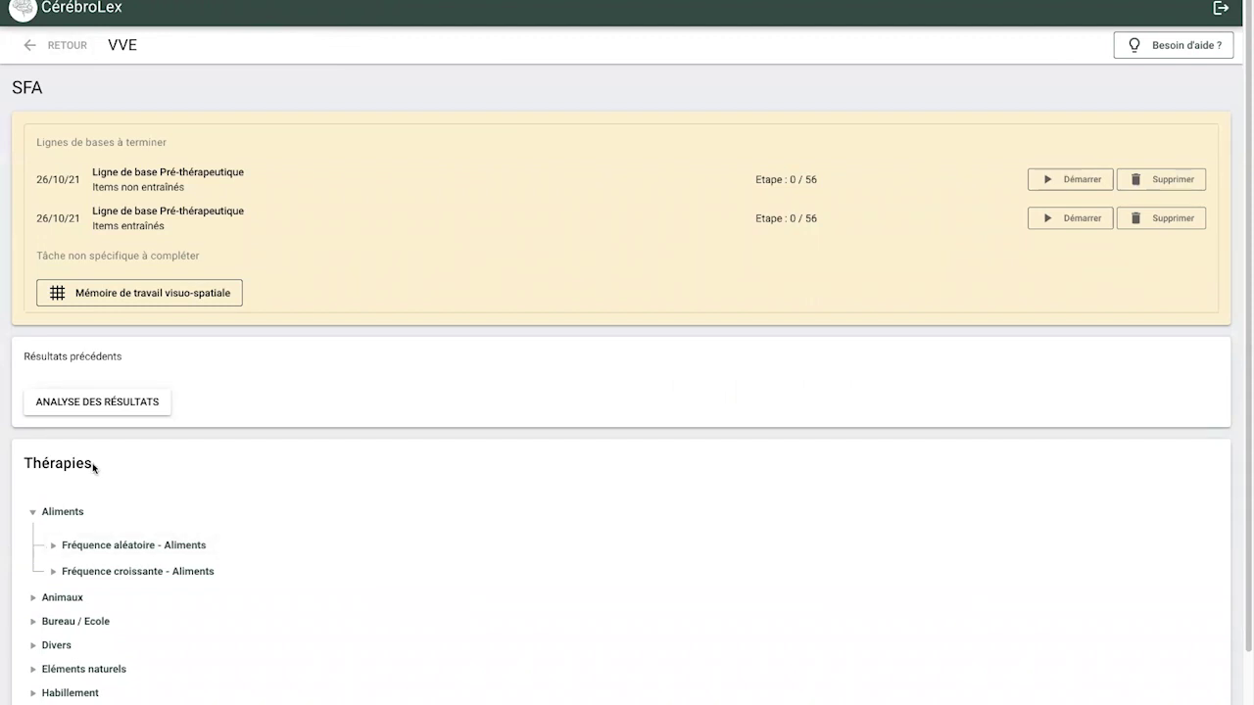
{"action": "left_click", "coordinate": [95, 405]}
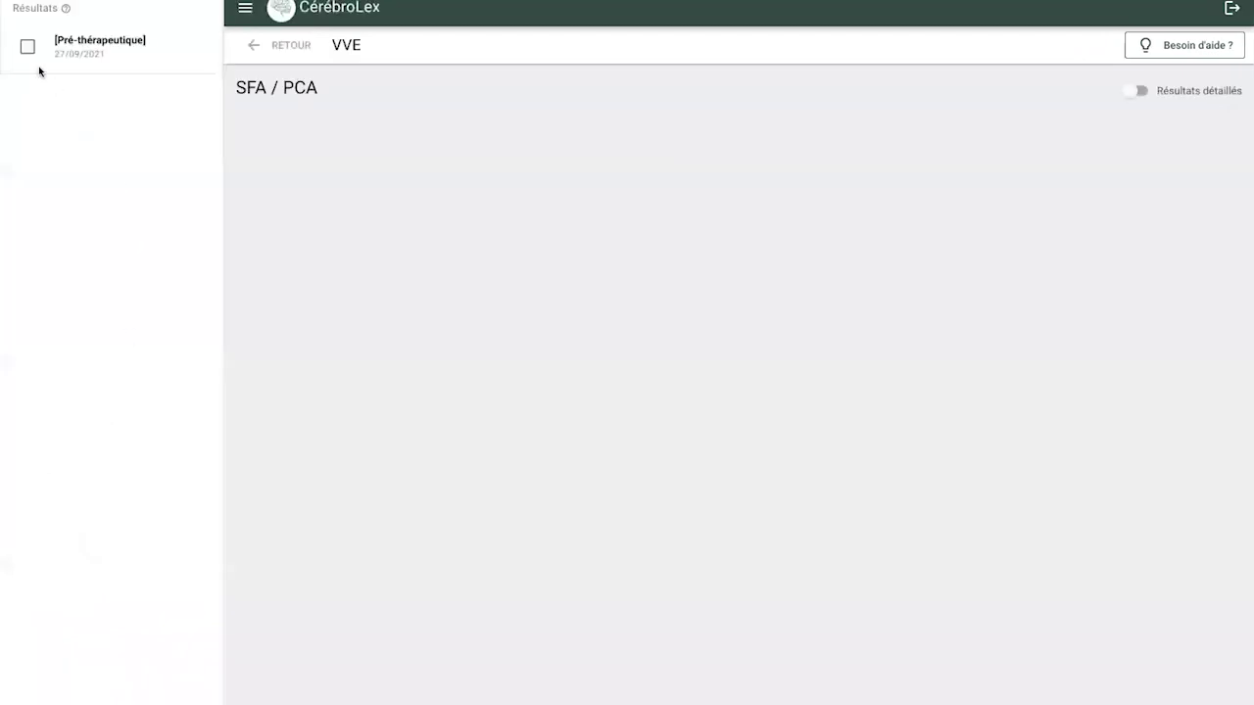
{"action": "left_click", "coordinate": [27, 49]}
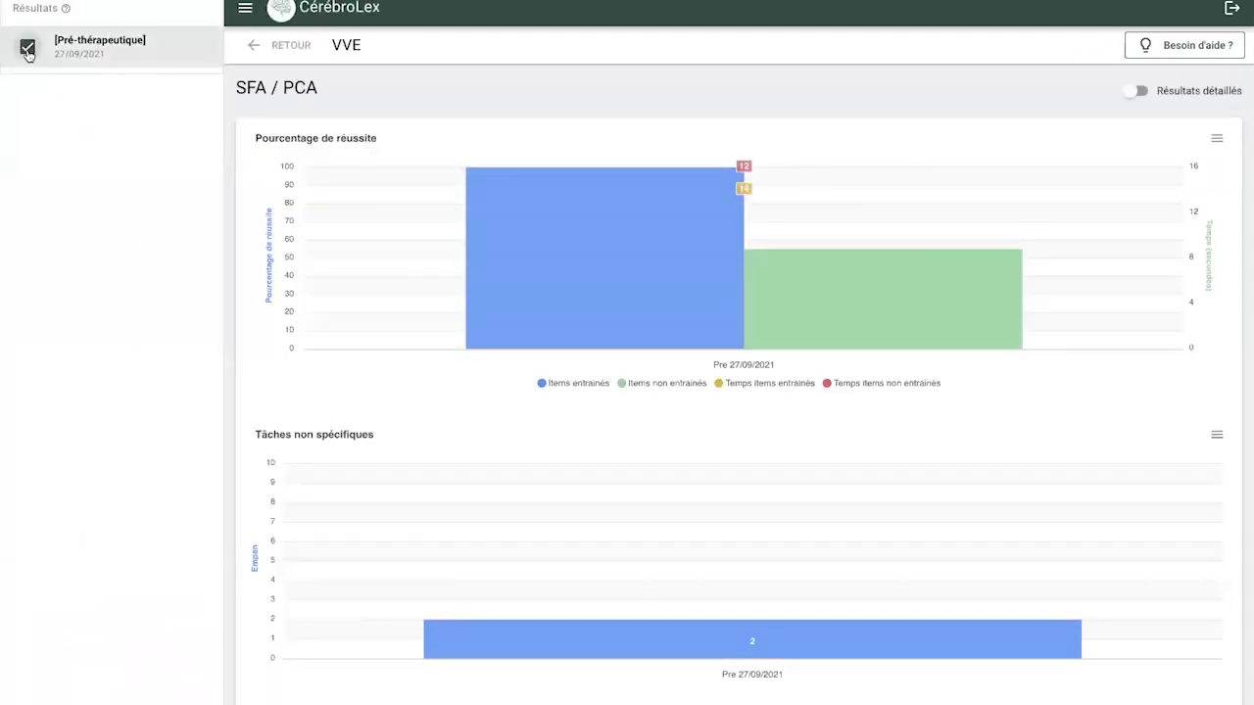
{"action": "left_click", "coordinate": [292, 46]}
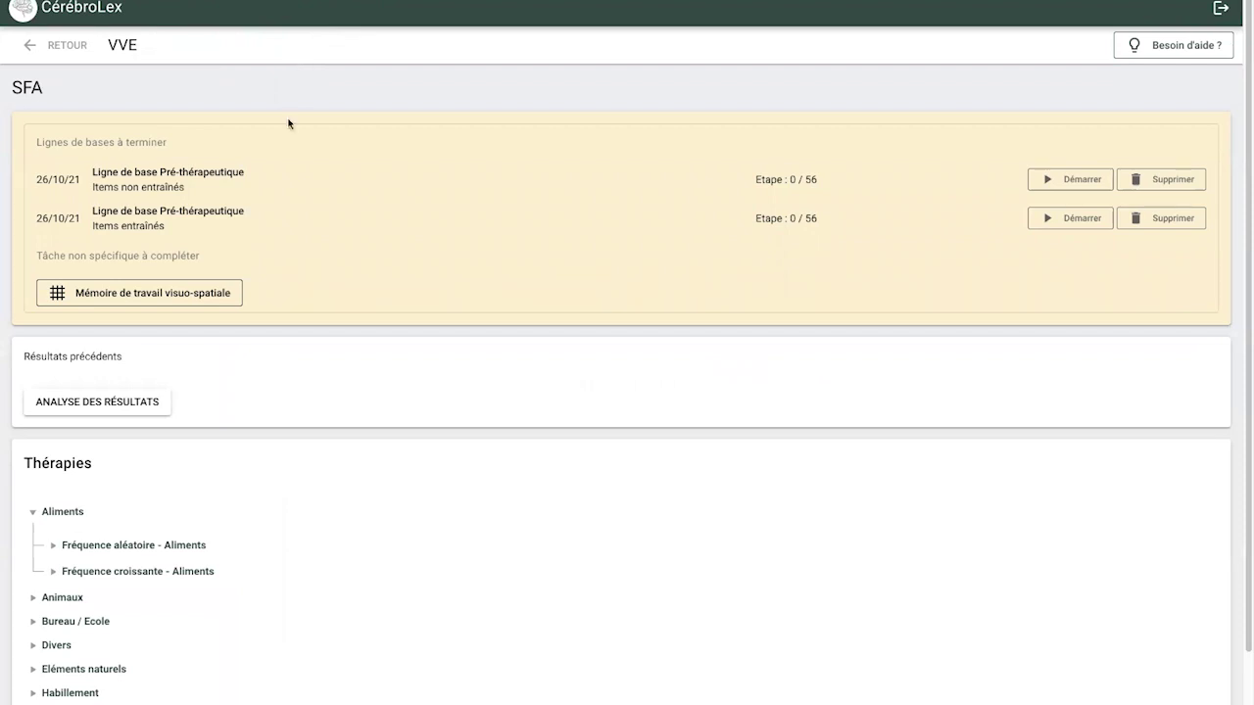
- Expand Fréquence aléatoire - Aliments and start the Liste 1 : Aliments exercise
{"action": "left_click", "coordinate": [55, 547]}
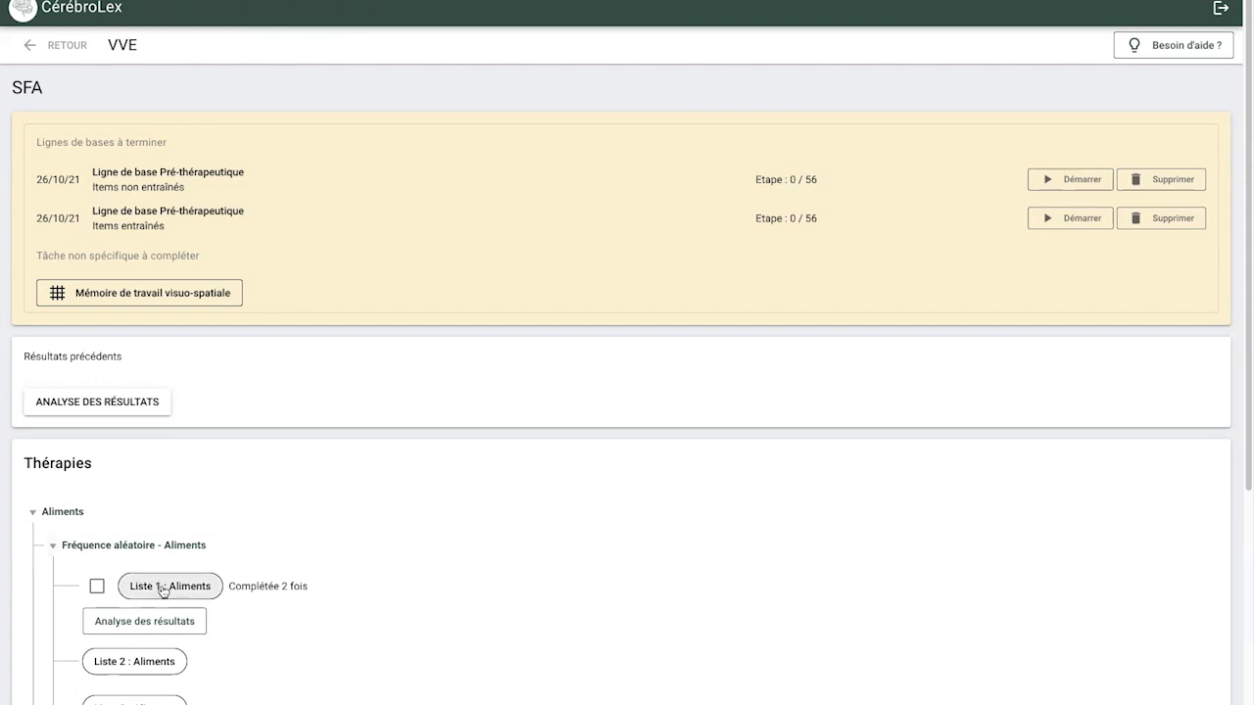
{"action": "scroll", "coordinate": [146, 551], "scroll_direction": "down", "scroll_amount": 4}
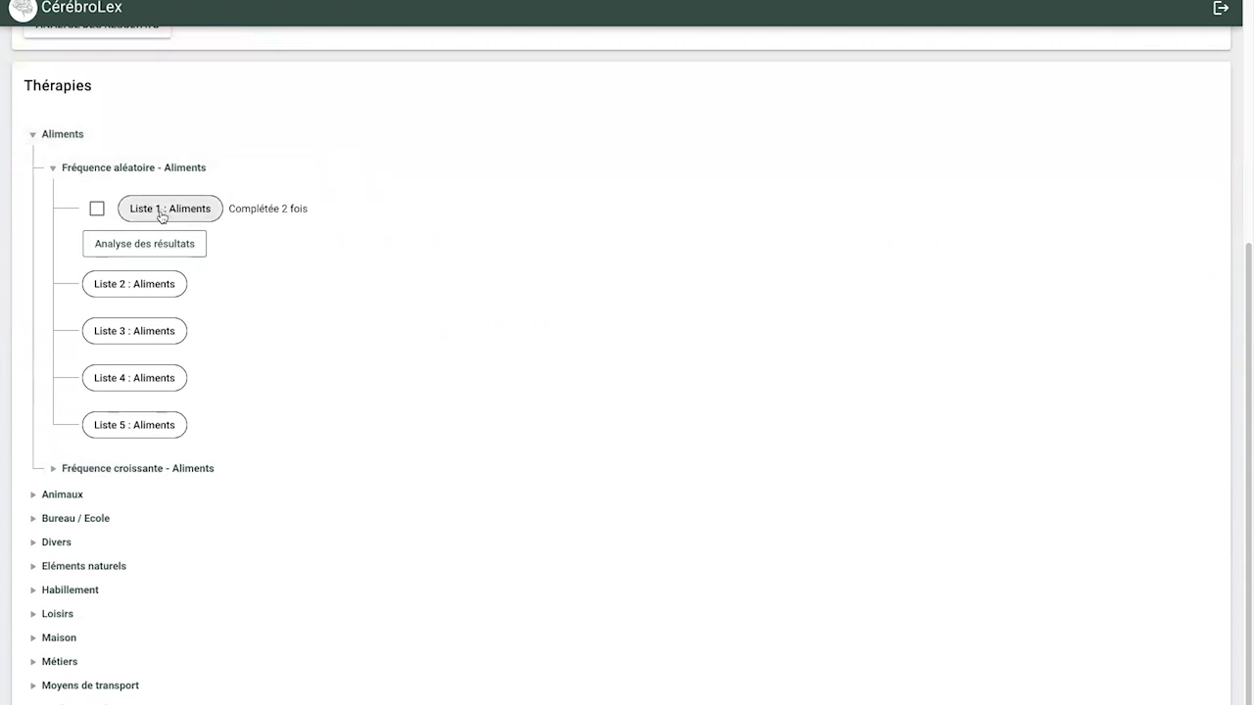
{"action": "left_click_drag", "start_coordinate": [250, 208], "coordinate": [316, 221]}
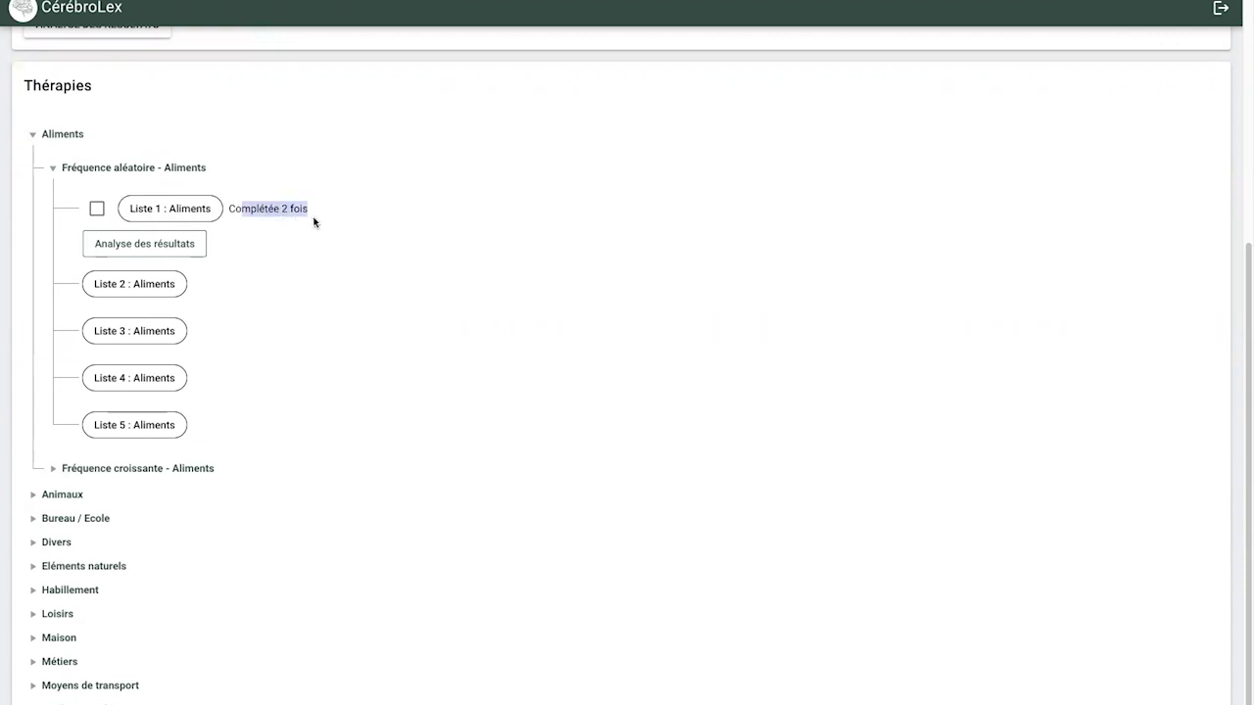
{"action": "left_click", "coordinate": [165, 216]}
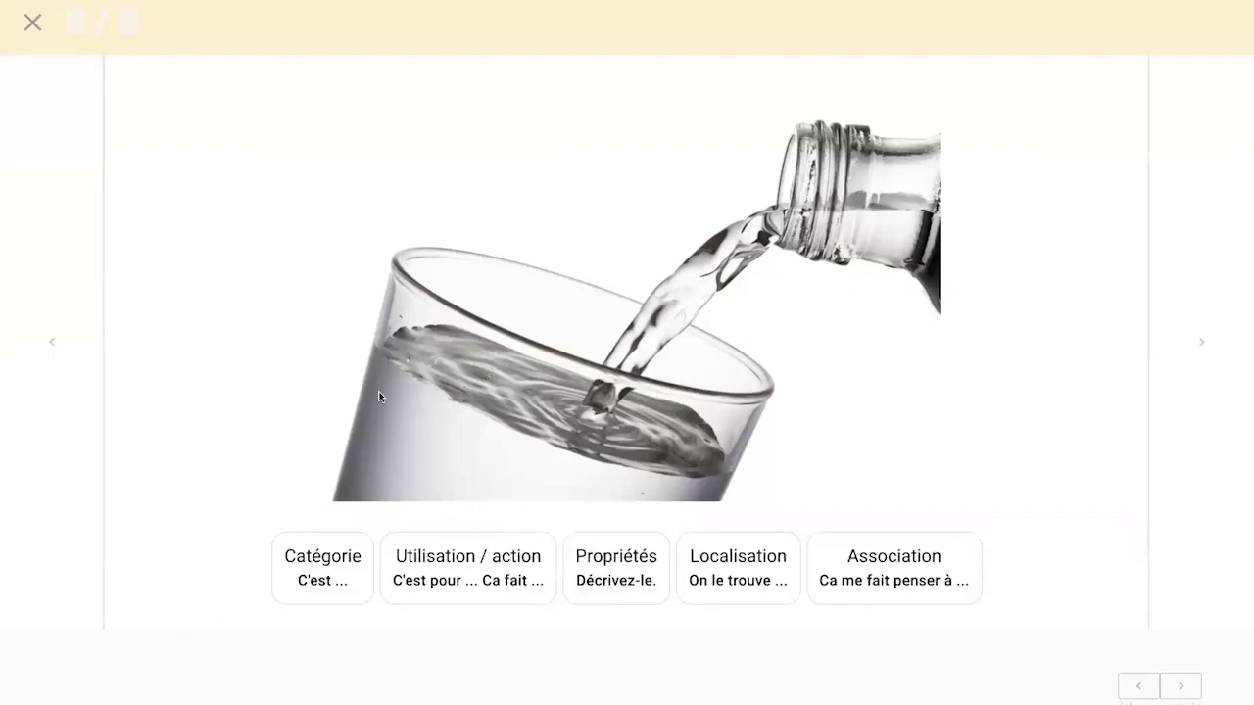
- Finish the item eau and save to continue to the next picture
{"action": "left_click", "coordinate": [33, 336]}
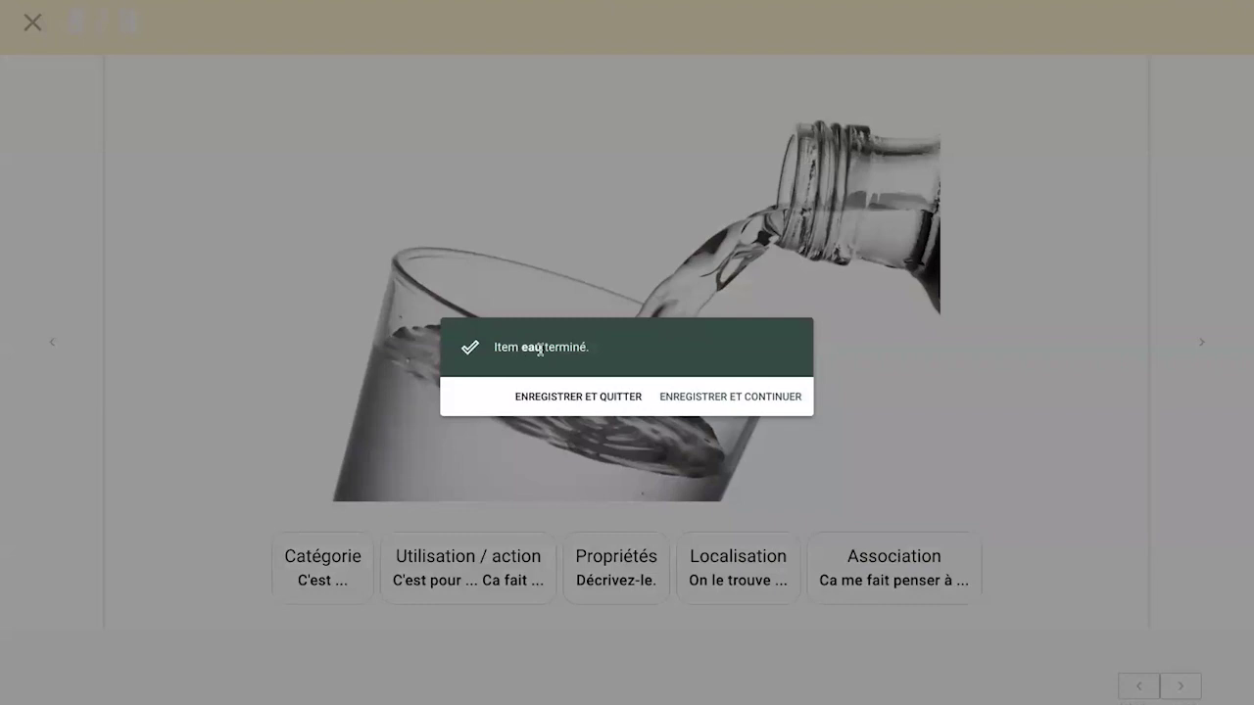
{"action": "left_click", "coordinate": [733, 402]}
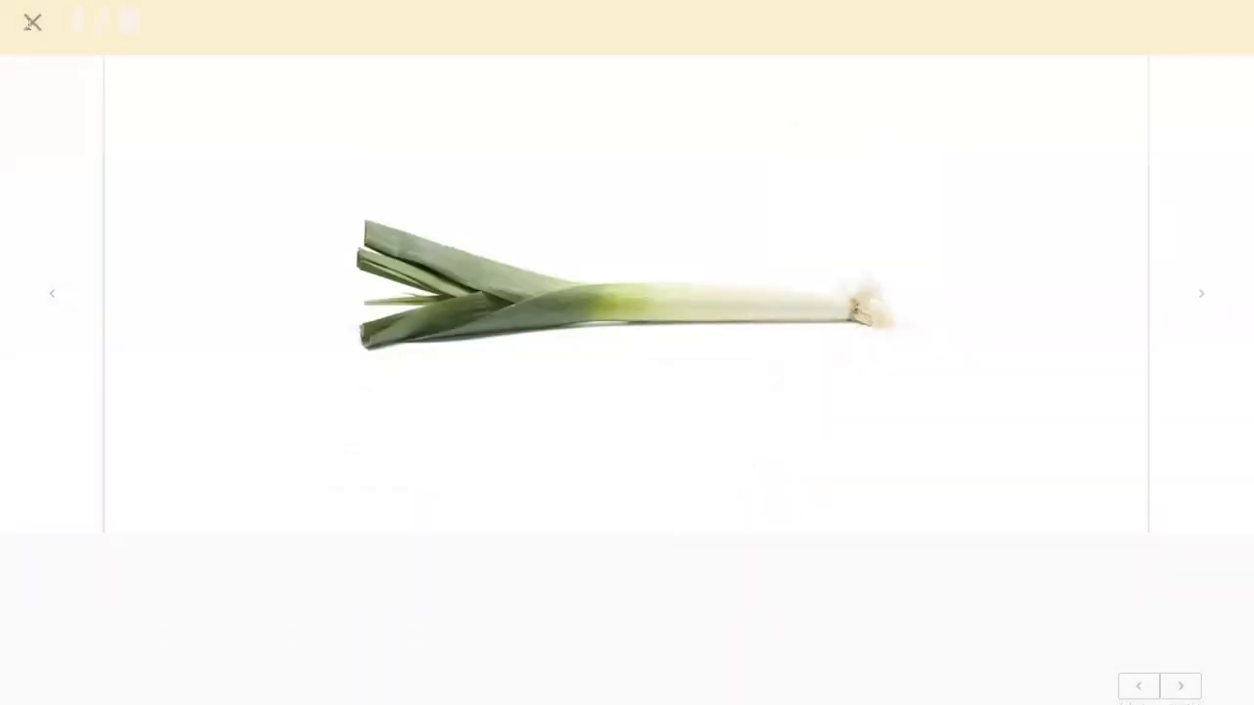
- Close the exercise and open the Liste 1 : Aliments results for 27/09/2021 and 26/10/2021
{"action": "left_click", "coordinate": [26, 29]}
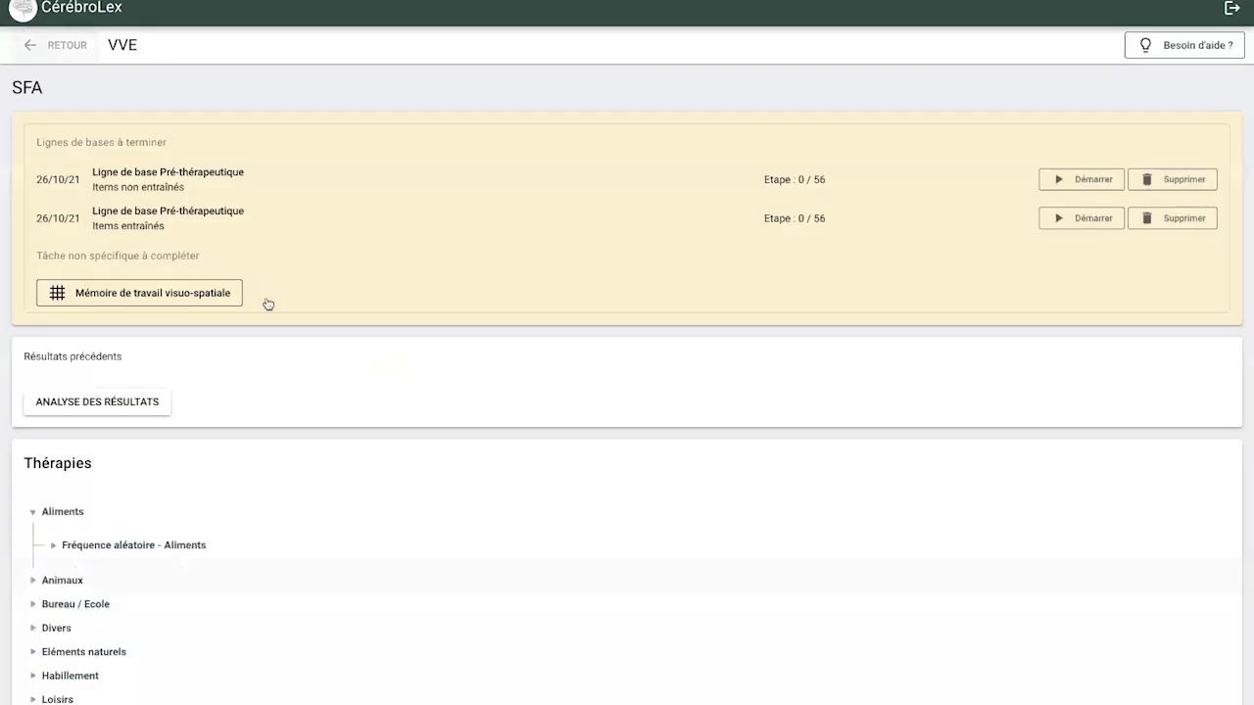
{"action": "left_click", "coordinate": [119, 550]}
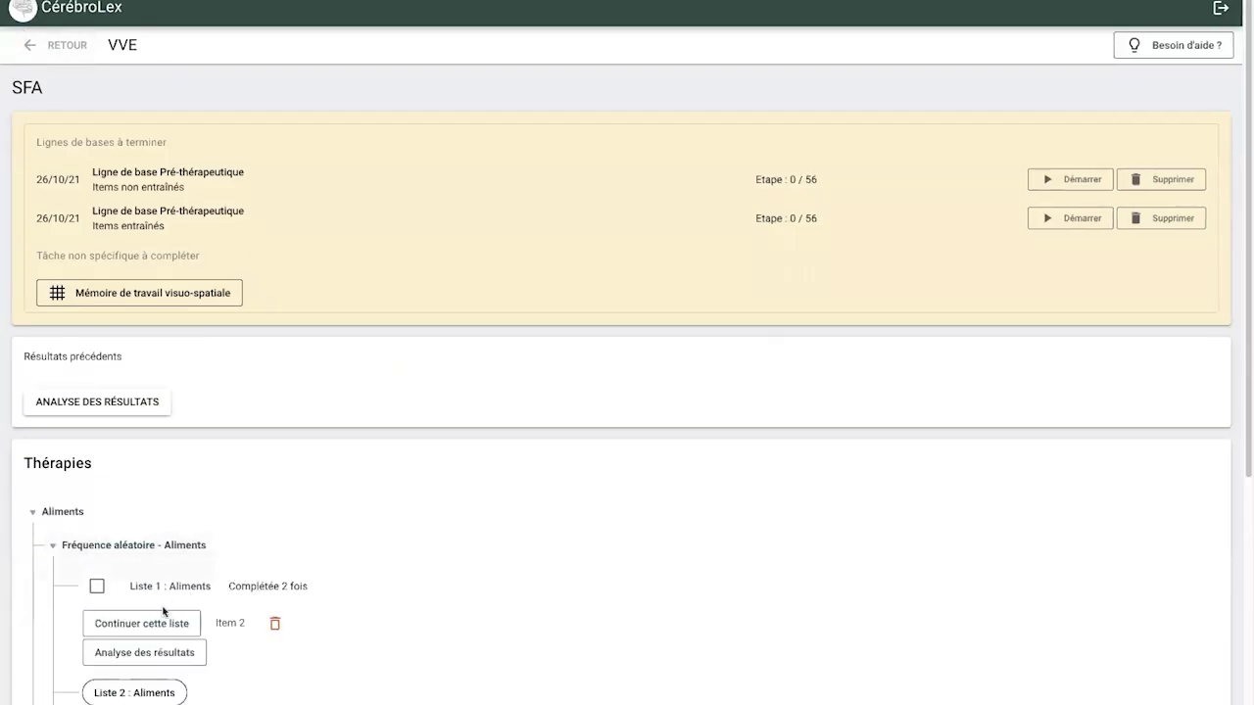
{"action": "left_click", "coordinate": [155, 656]}
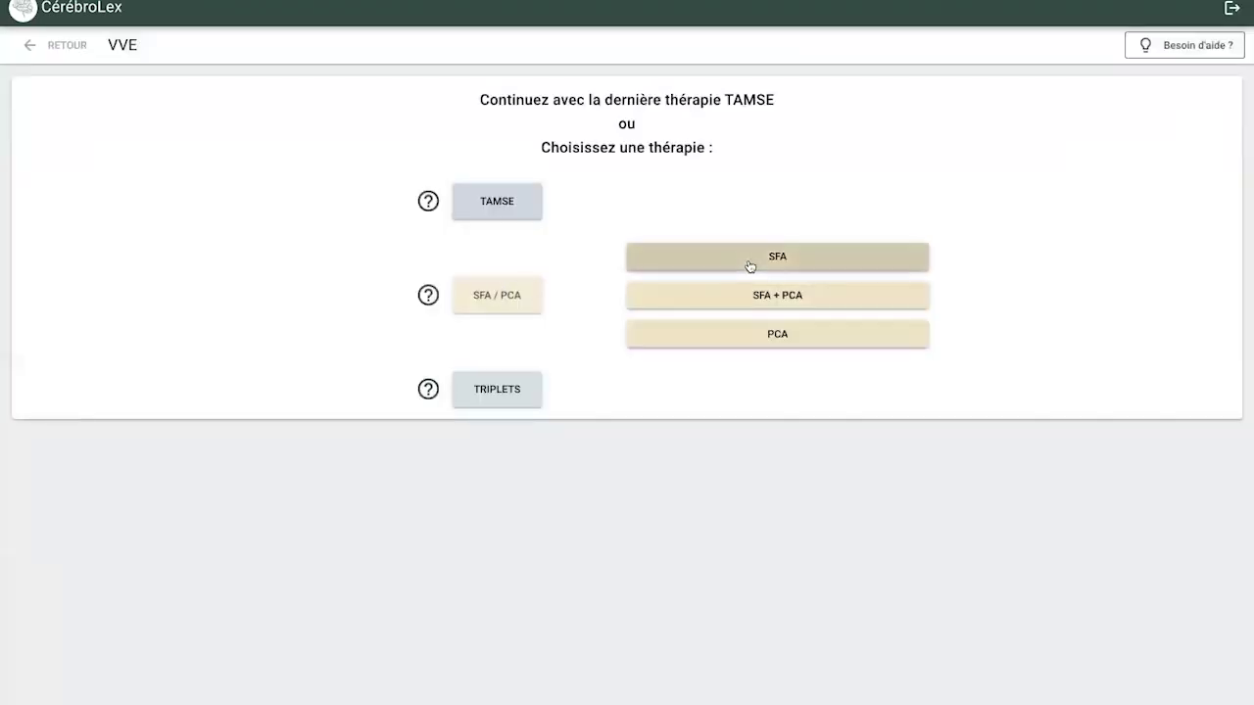
- Reopen SFA, review the Liste 1 : Aliments results charts, then return to therapy choice
{"action": "left_click", "coordinate": [749, 256]}
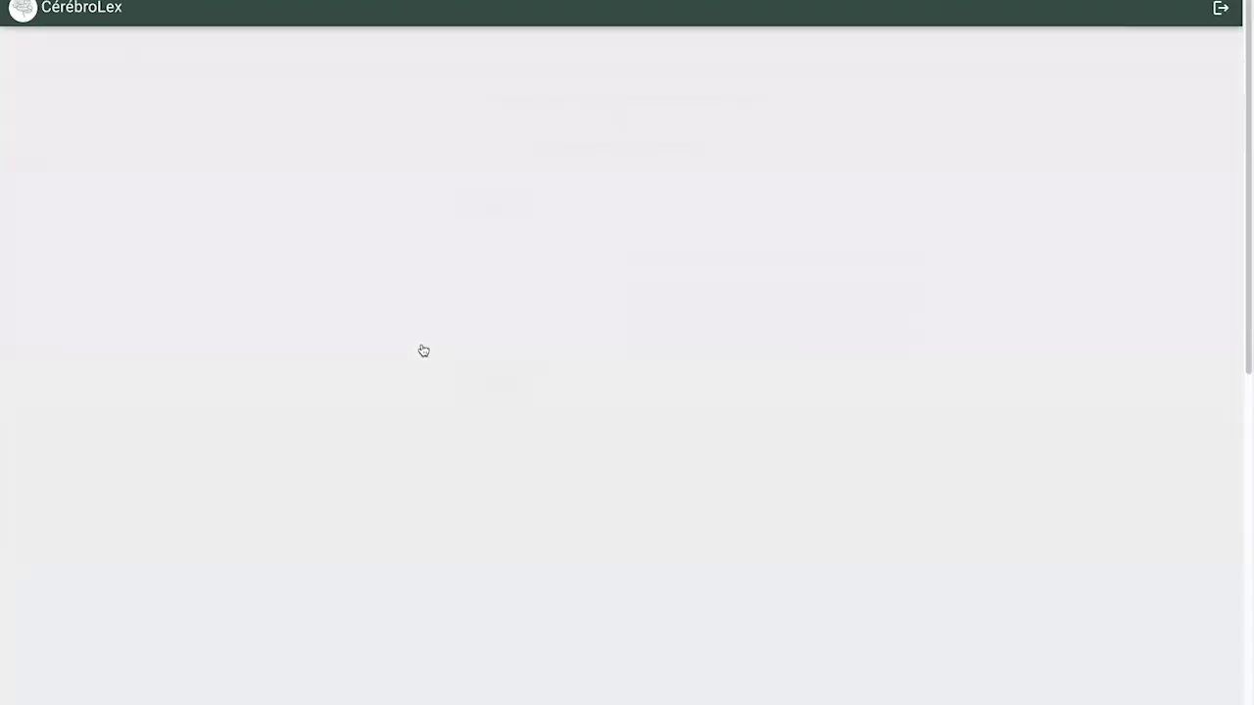
{"action": "left_click", "coordinate": [141, 546]}
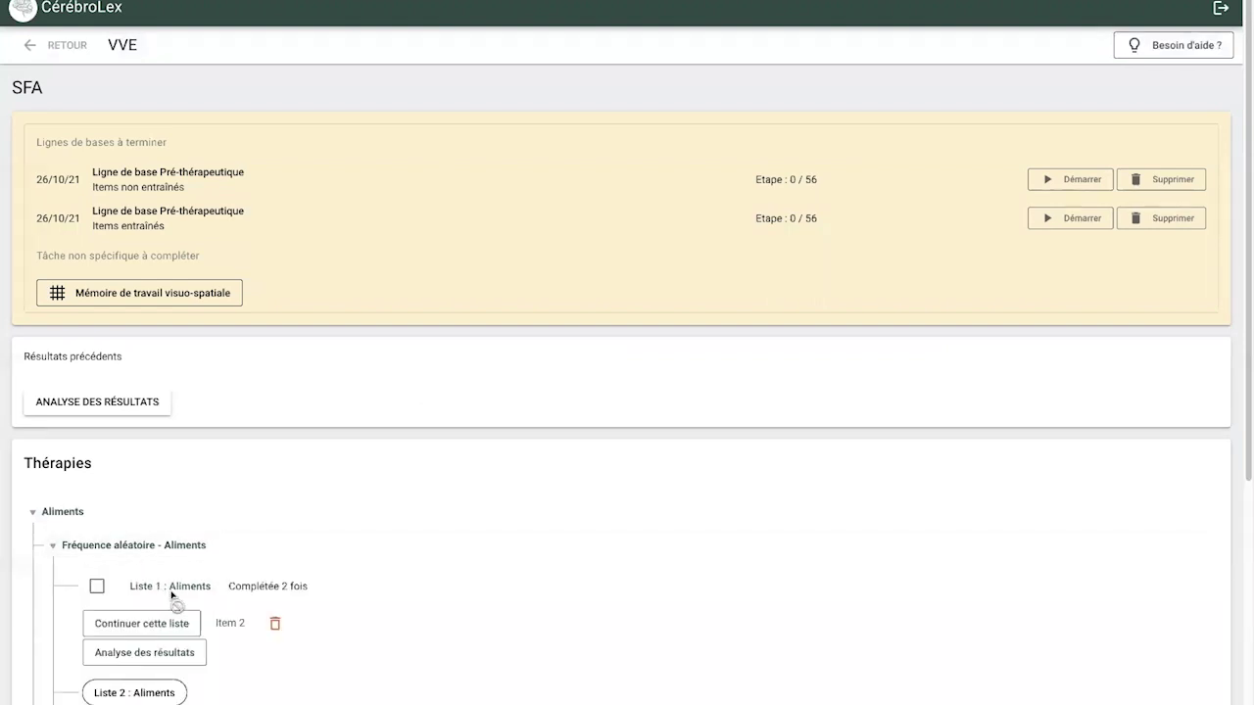
{"action": "left_click", "coordinate": [154, 656]}
{"action": "left_click", "coordinate": [1186, 101]}
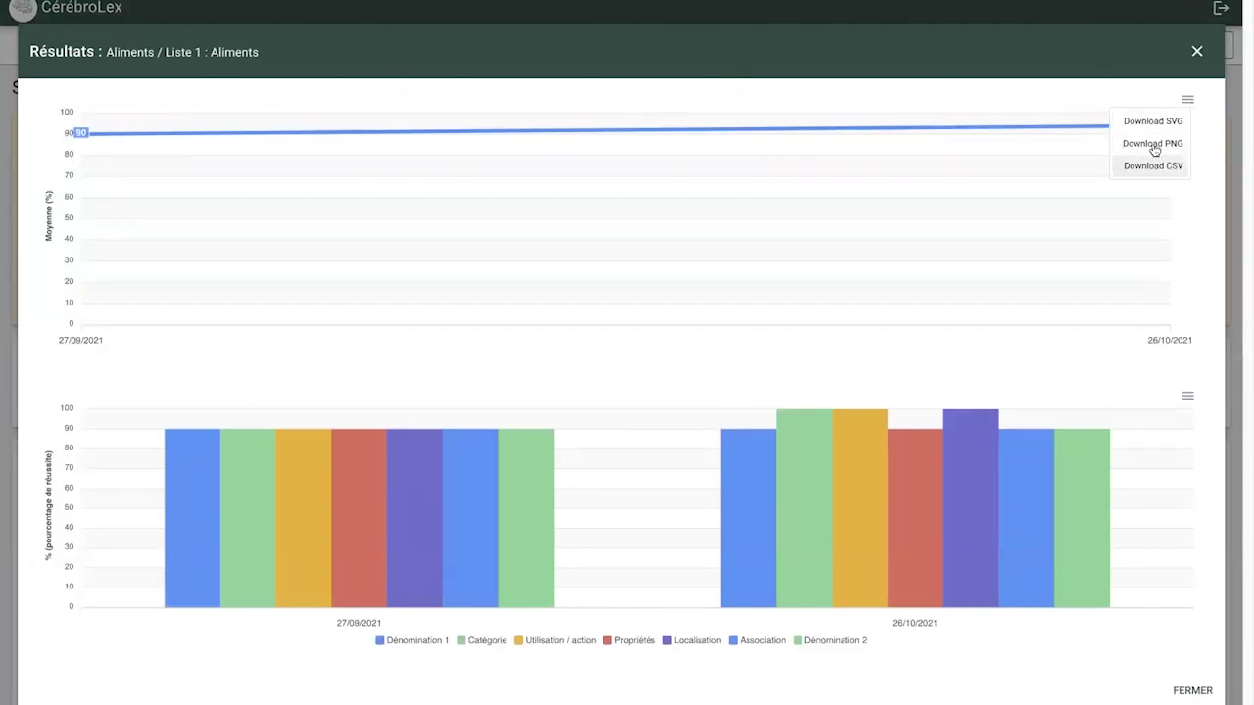
{"action": "left_click", "coordinate": [1196, 55]}
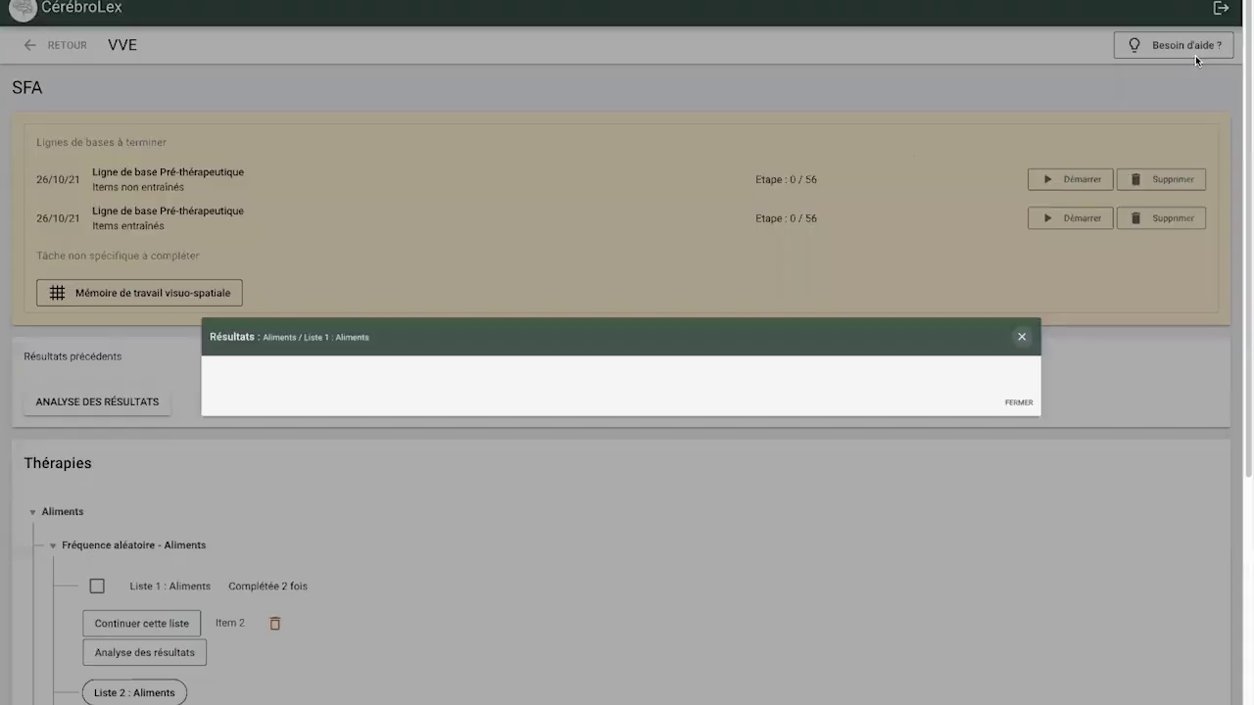
{"action": "left_click", "coordinate": [55, 47]}
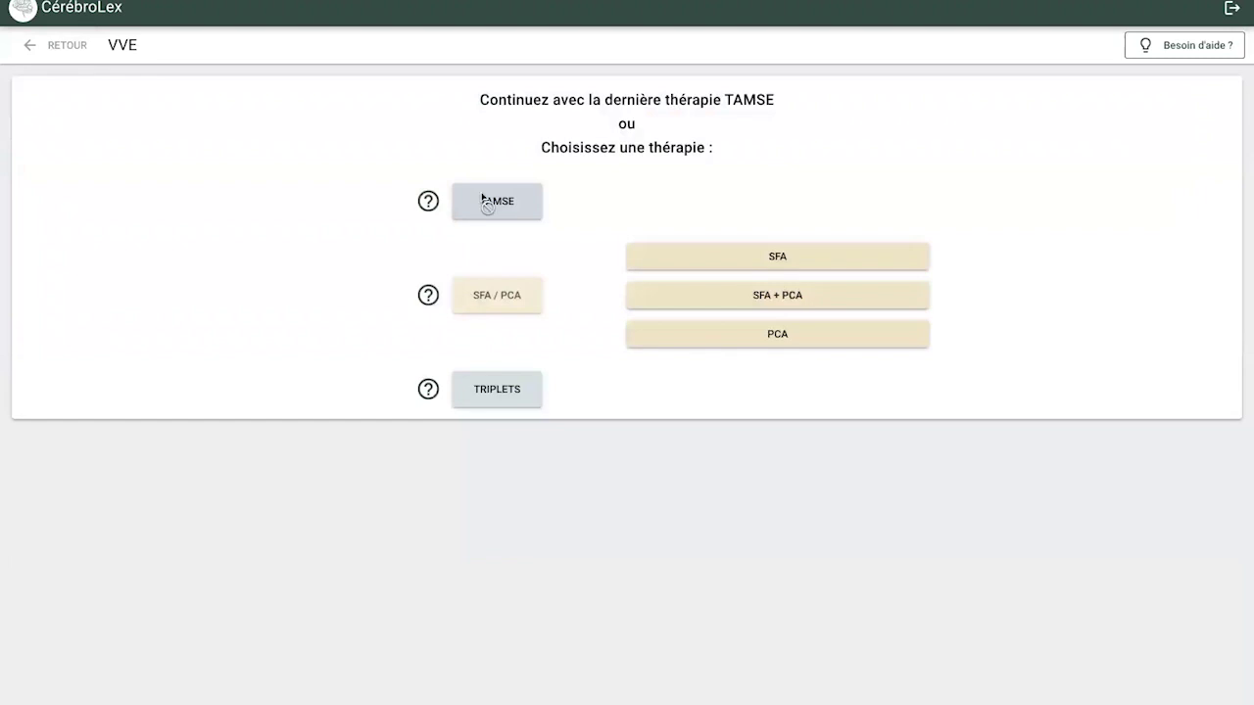
- Start the TAMSE Monosyllabiques Liste 1 - Très Fréquents exercise
{"action": "left_click", "coordinate": [487, 214]}
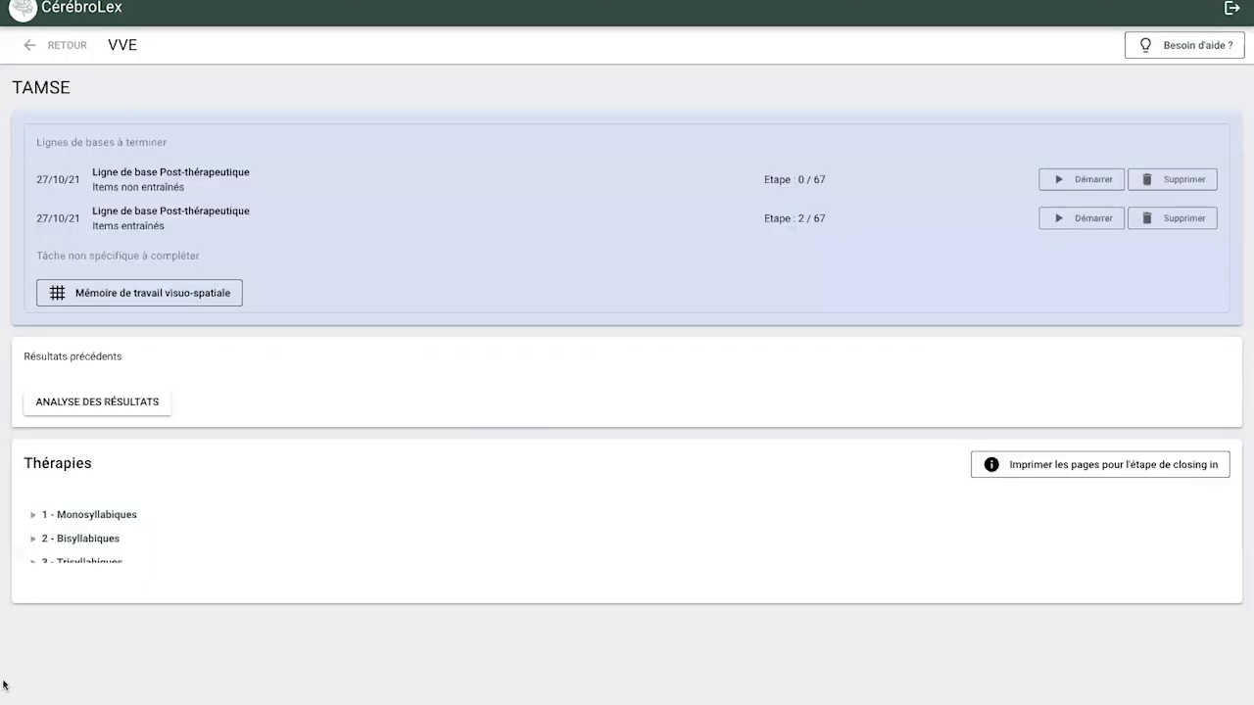
{"action": "left_click", "coordinate": [70, 519]}
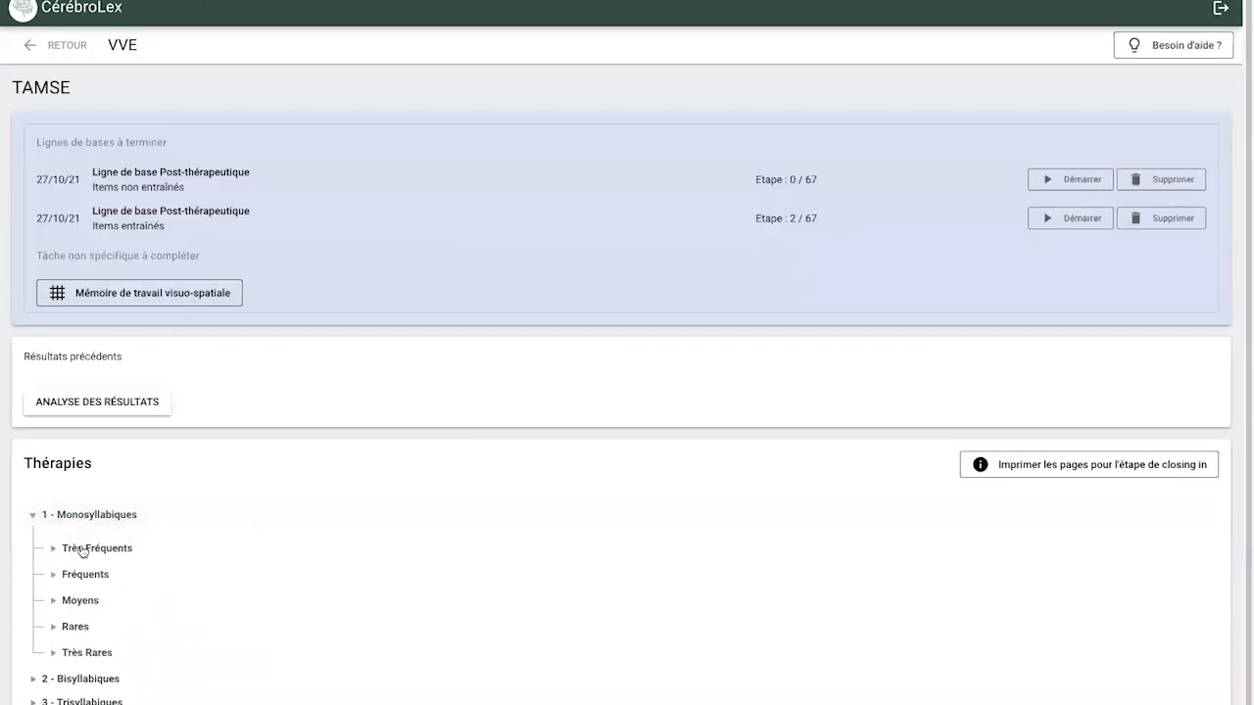
{"action": "left_click", "coordinate": [78, 548]}
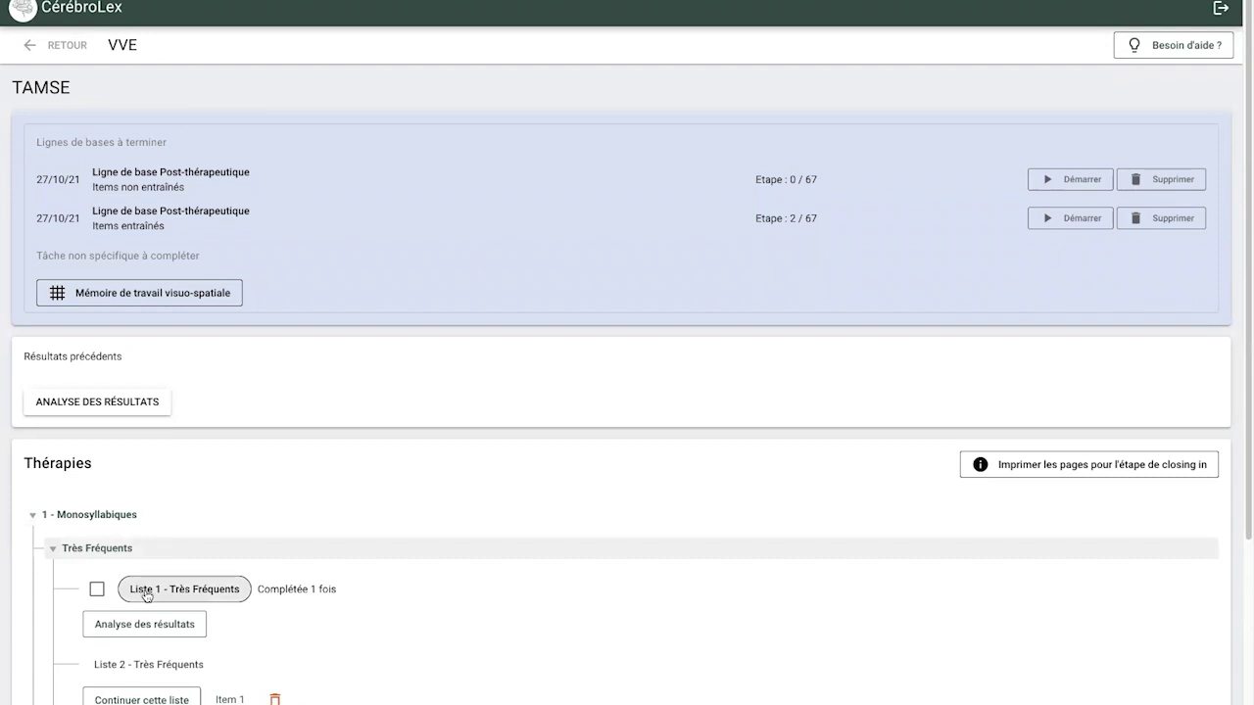
{"action": "left_click", "coordinate": [145, 593]}
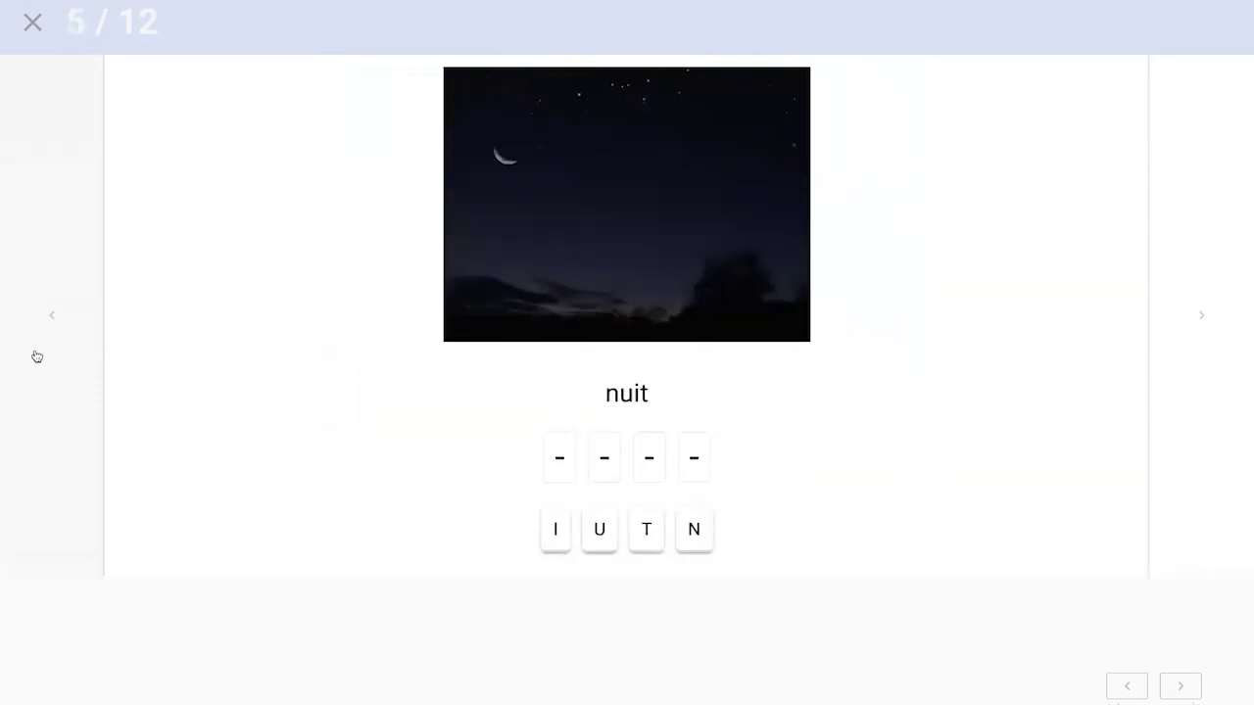
- Arrange the letters N, U, I, T to spell nuit
{"action": "left_click", "coordinate": [693, 481]}
{"action": "left_click", "coordinate": [605, 483]}
{"action": "left_click", "coordinate": [647, 480]}
{"action": "left_click", "coordinate": [555, 481]}
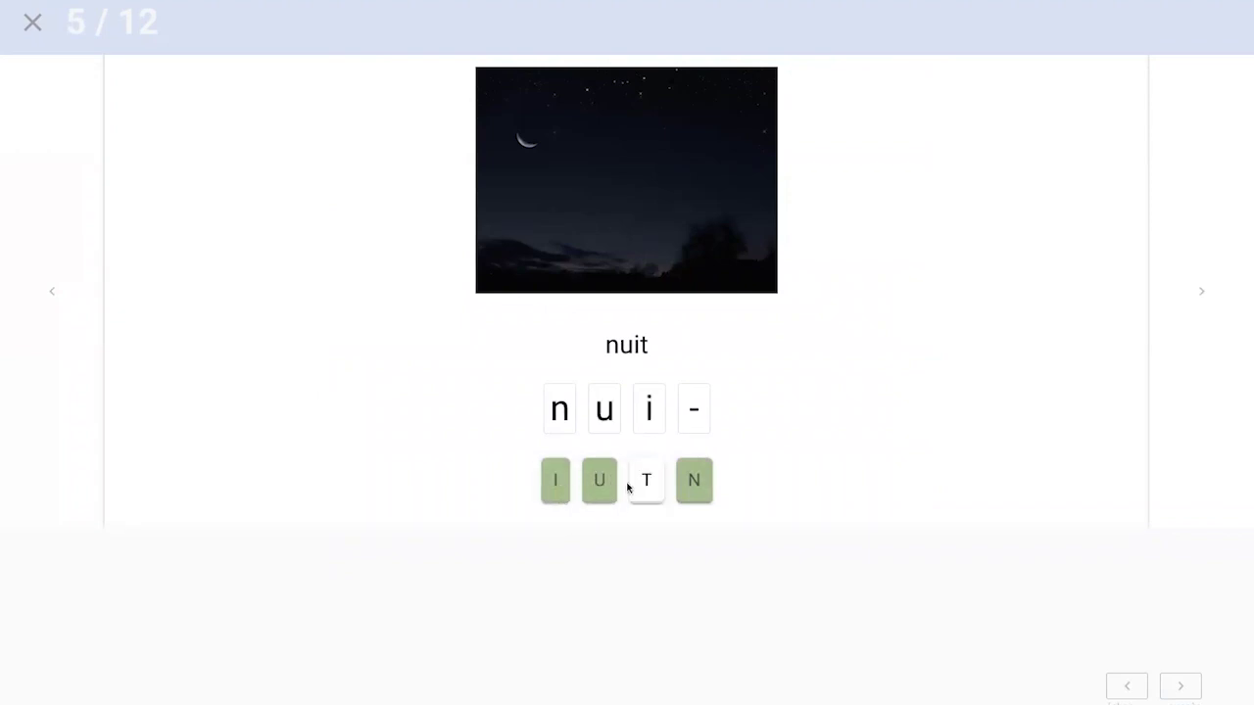
{"action": "left_click", "coordinate": [644, 482]}
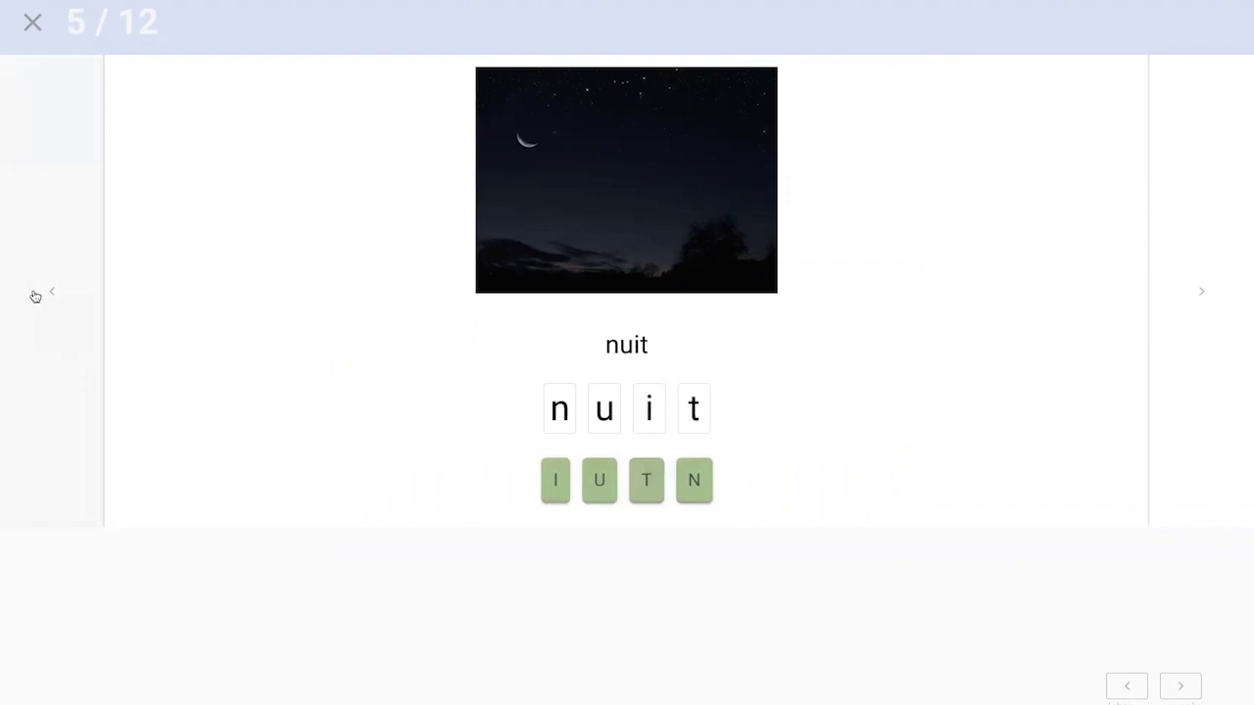
- Type NUIT on the spelling card and pick nuit over noir, suit and météo
{"action": "left_click", "coordinate": [1220, 260]}
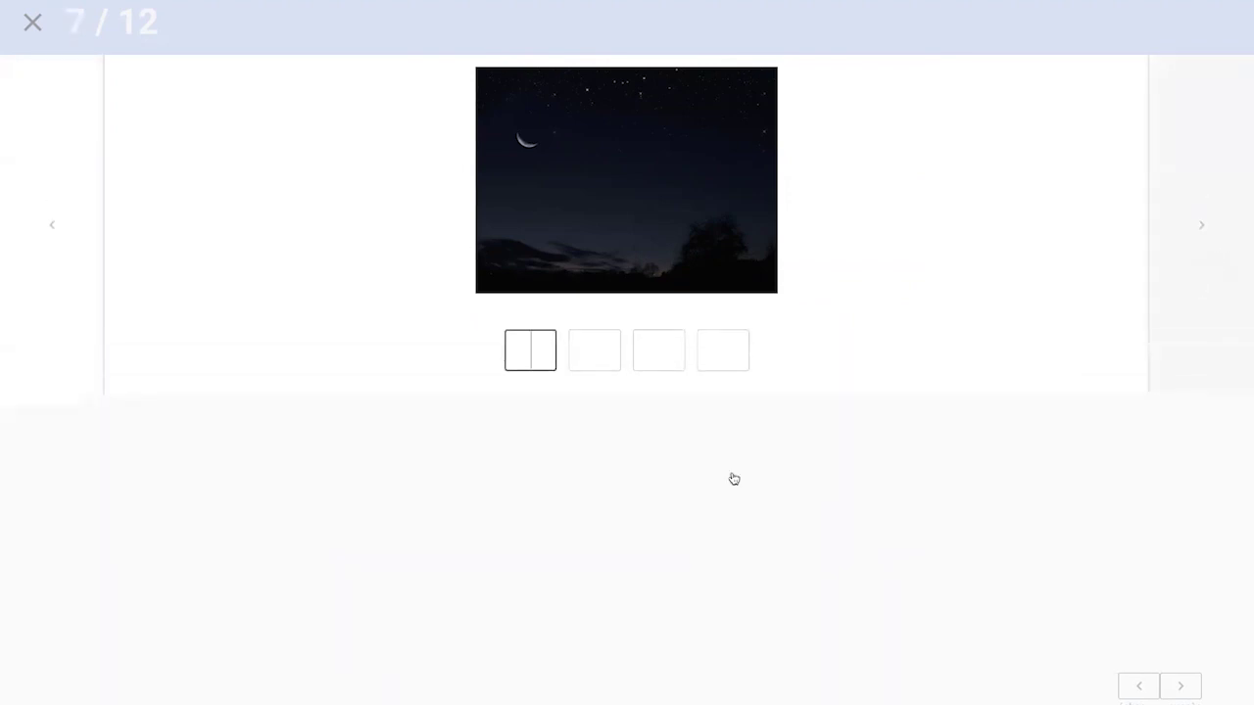
{"action": "type", "text": "NUIT"}
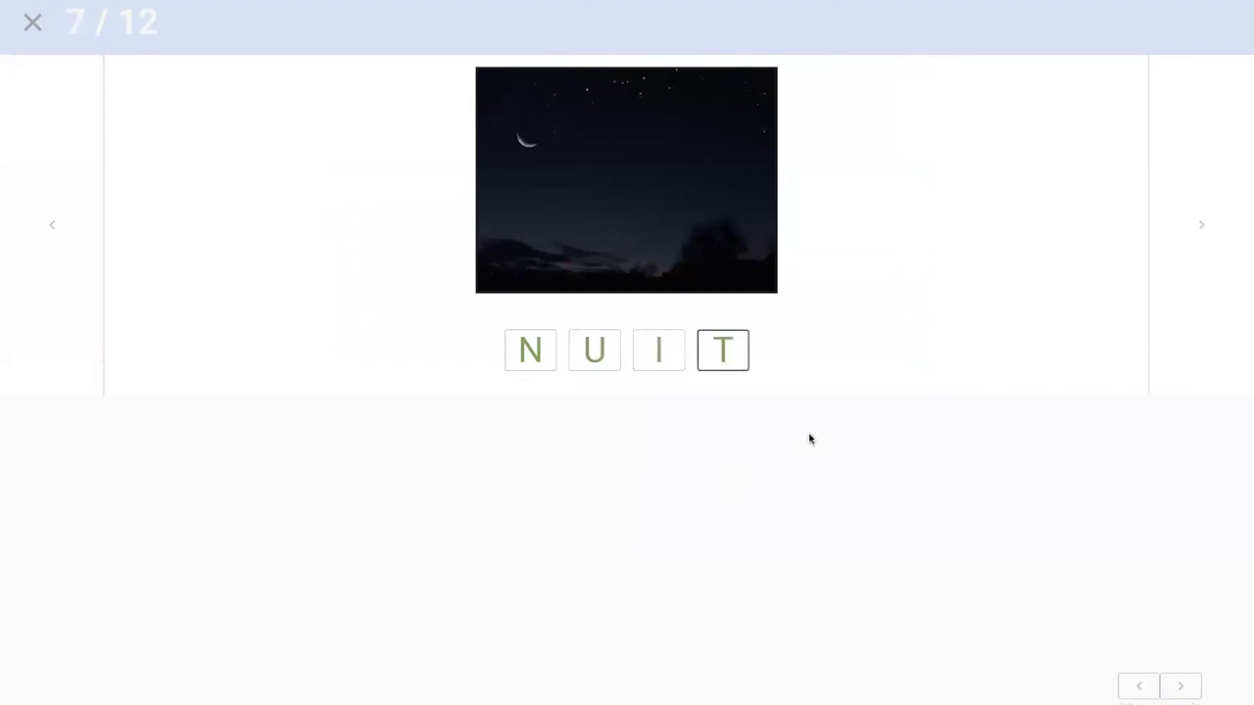
{"action": "left_click", "coordinate": [1212, 222]}
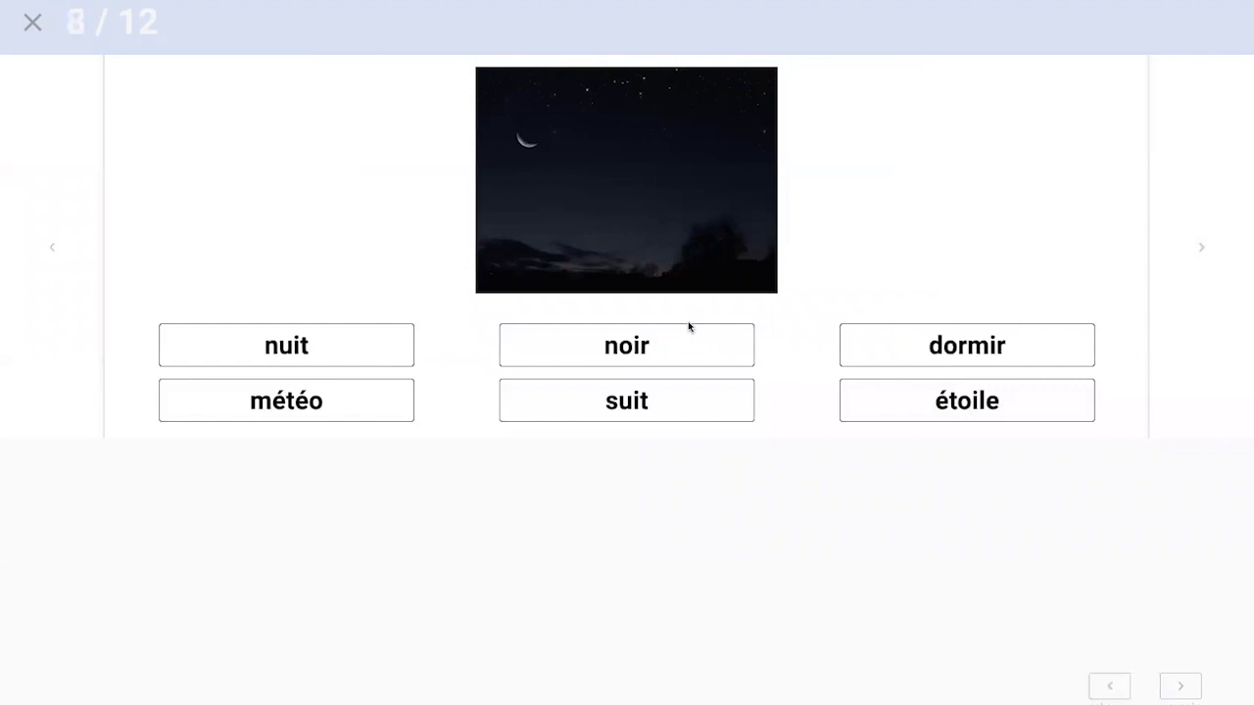
{"action": "left_click", "coordinate": [663, 347]}
{"action": "left_click", "coordinate": [599, 397]}
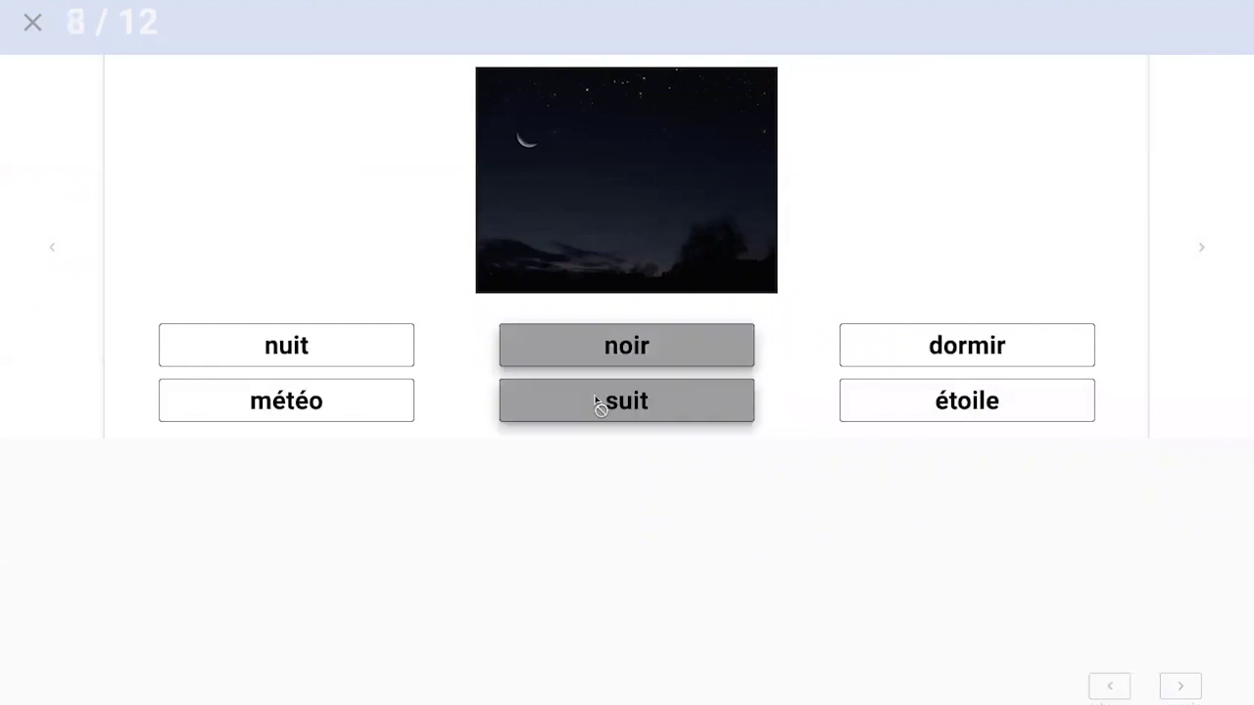
{"action": "left_click", "coordinate": [386, 407]}
{"action": "left_click", "coordinate": [382, 356]}
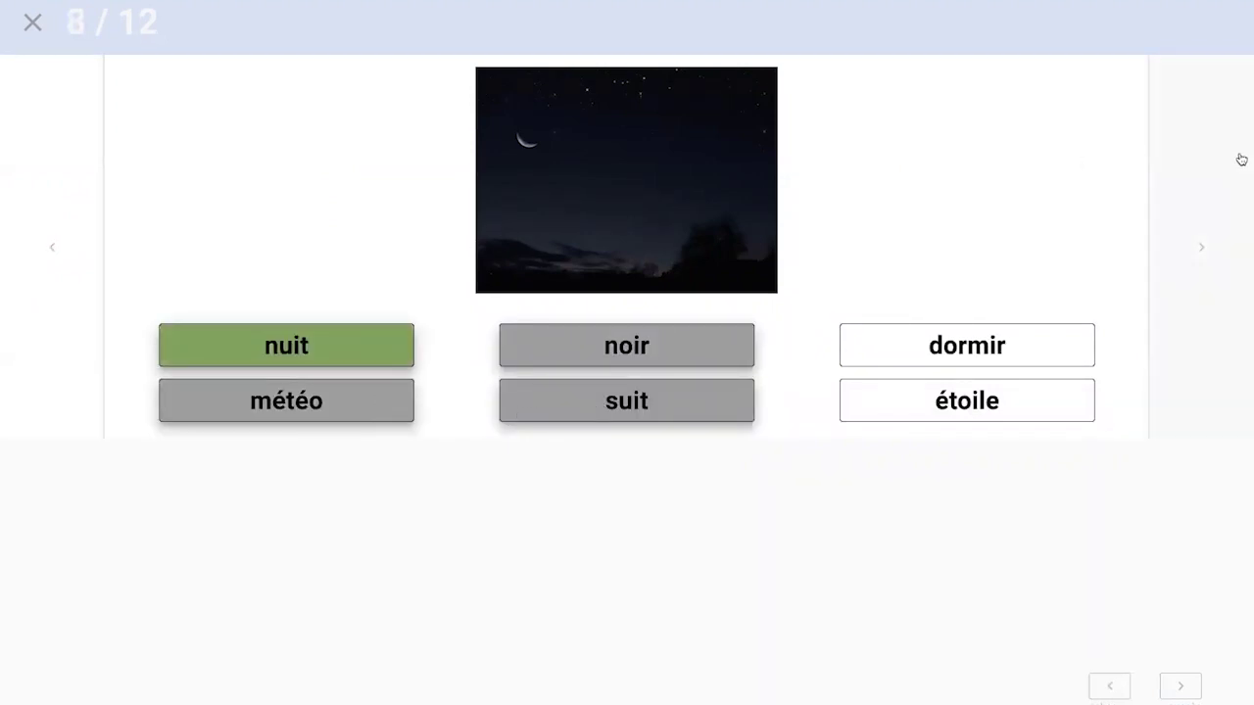
- Finish the list, save the session and close the exercise viewer
{"action": "left_click", "coordinate": [1215, 227]}
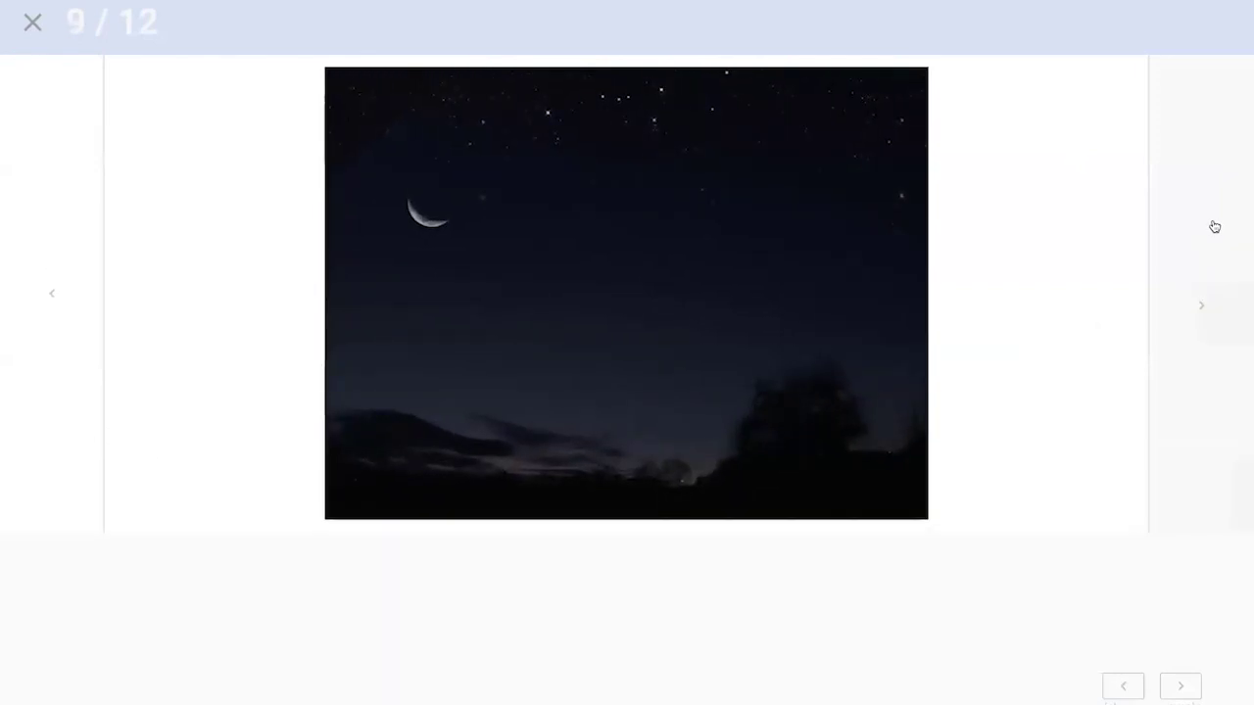
{"action": "left_click", "coordinate": [1214, 227]}
{"action": "left_click", "coordinate": [701, 396]}
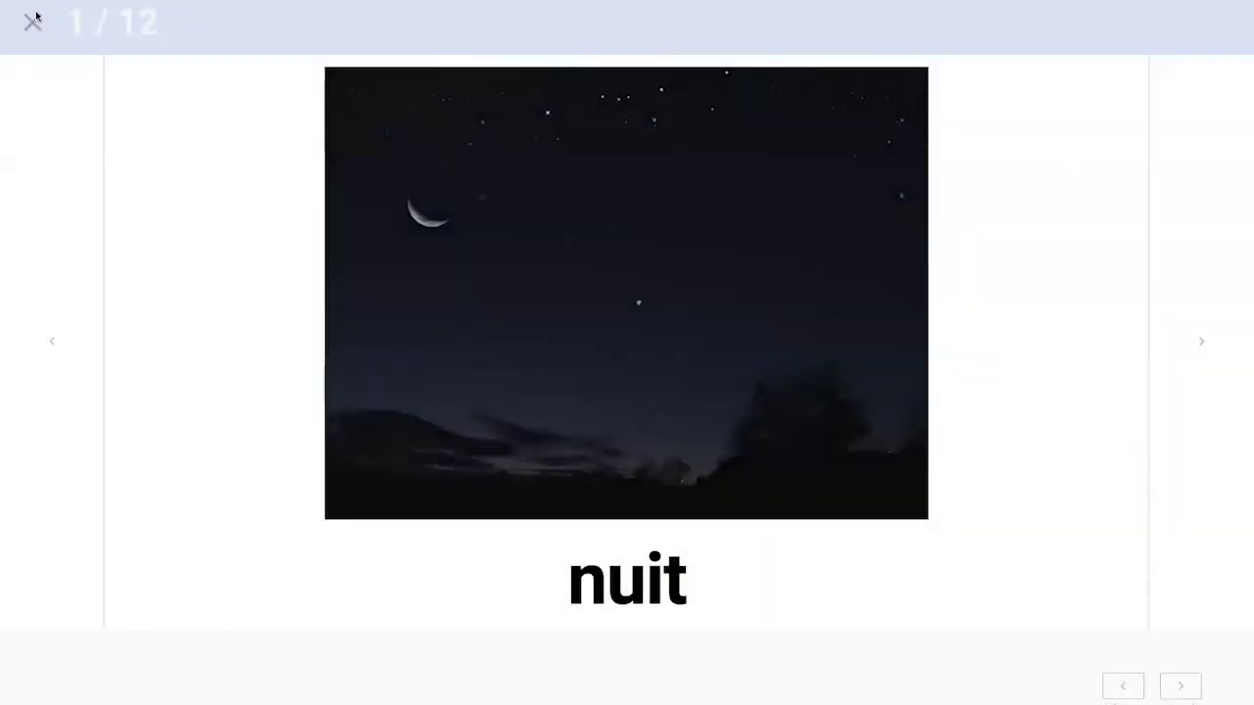
{"action": "left_click", "coordinate": [33, 19]}
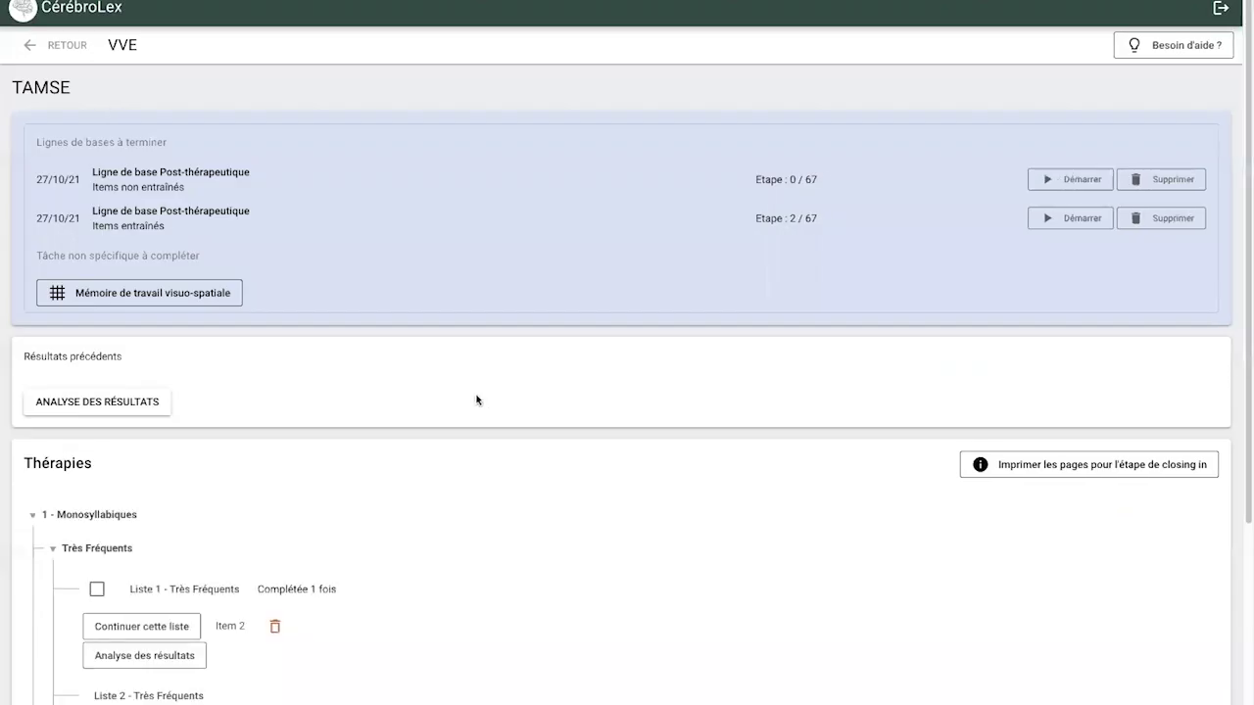
- Return to the Mes patients list and bring the PowerPoint slideshow back full screen
{"action": "scroll", "coordinate": [392, 323], "scroll_direction": "down", "scroll_amount": 3}
{"action": "scroll", "coordinate": [176, 148], "scroll_direction": "up", "scroll_amount": 3}
{"action": "left_click", "coordinate": [44, 62]}
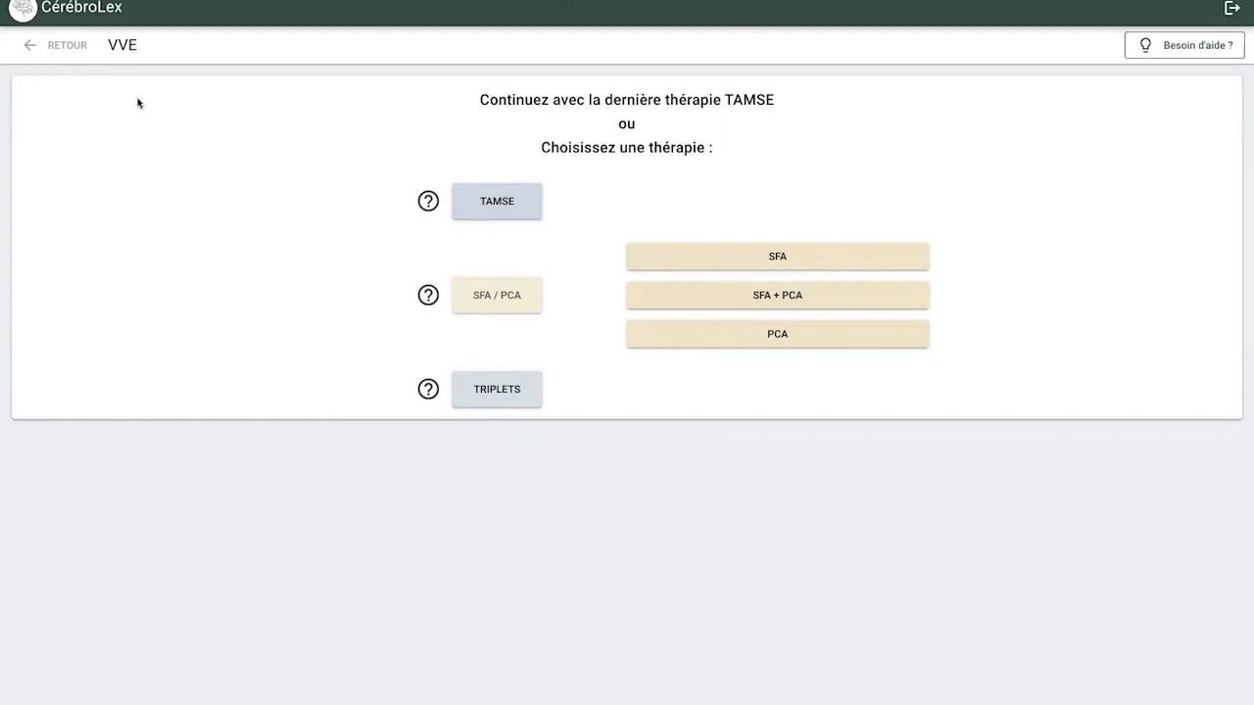
{"action": "left_click", "coordinate": [65, 55]}
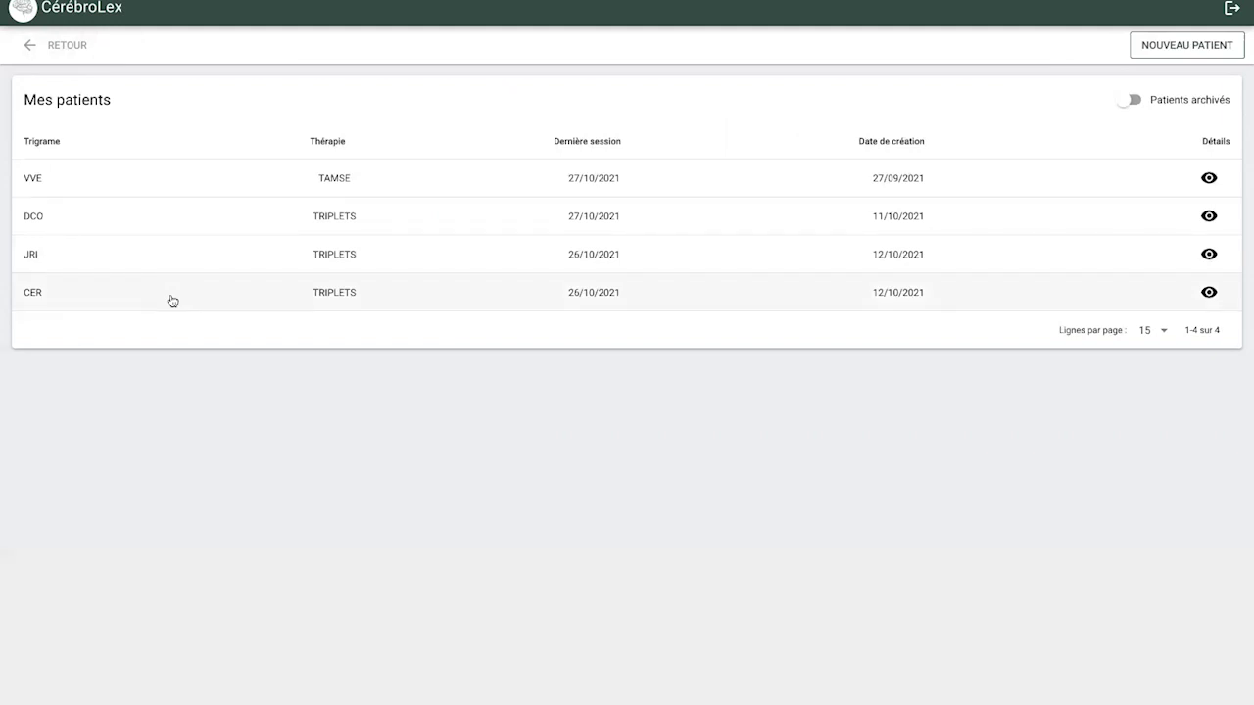
{"action": "key", "text": "ctrl+Up"}
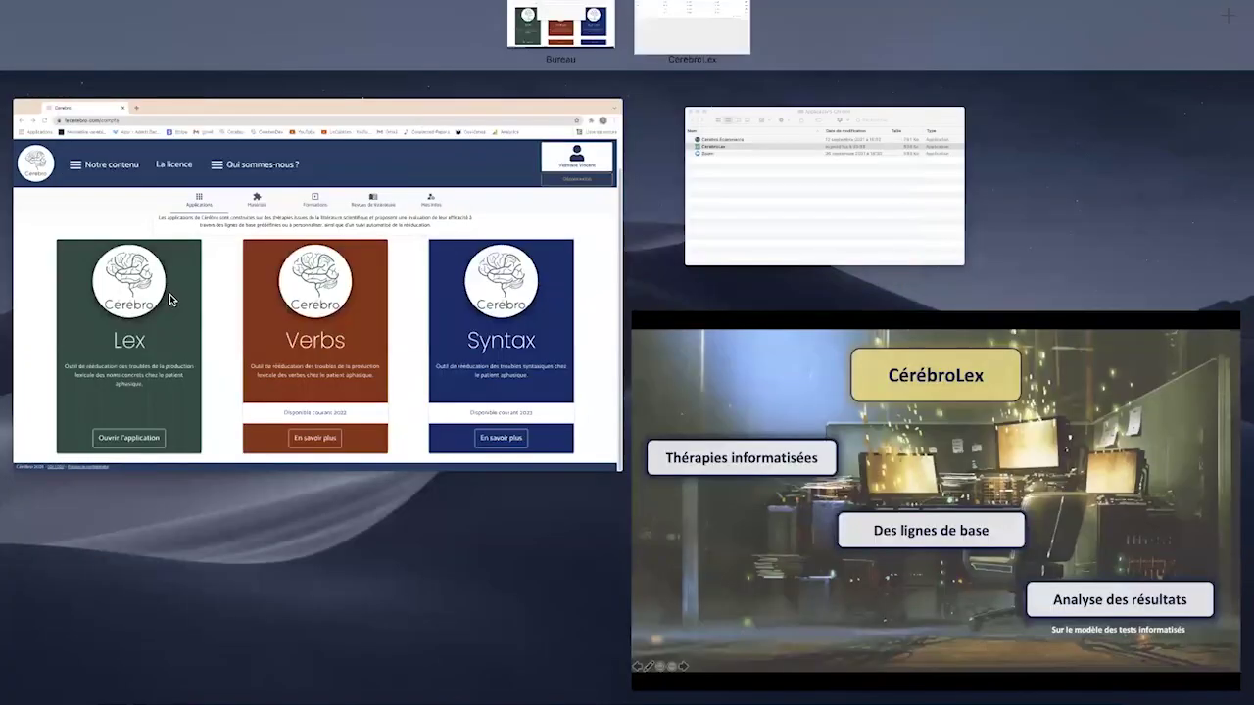
{"action": "left_click", "coordinate": [875, 546]}
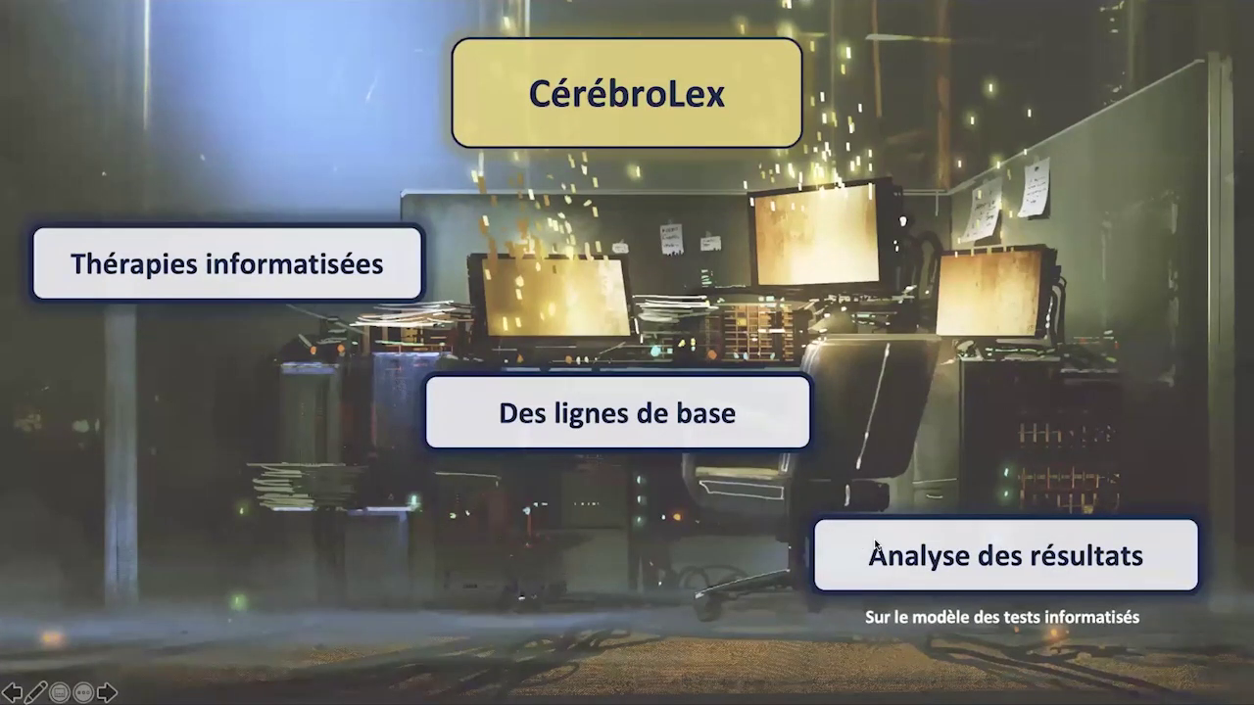